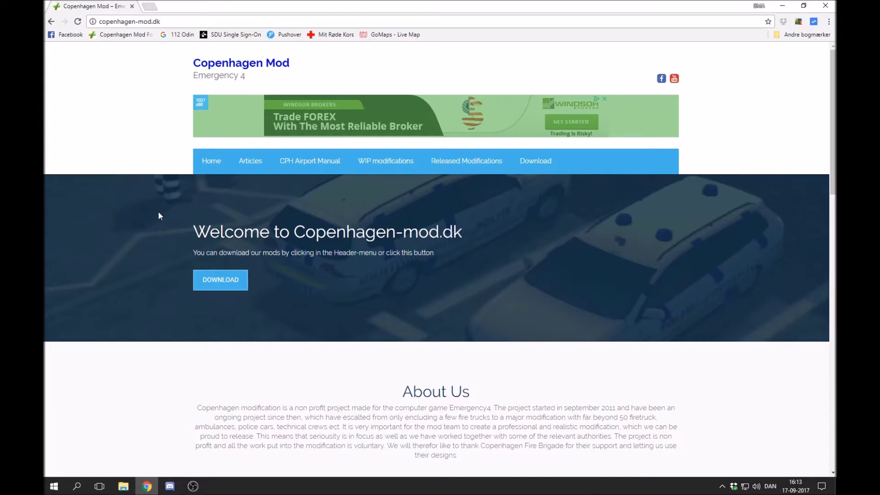
- Open the Copenhagen Mod site's Download page
{"action": "left_click", "coordinate": [166, 22]}
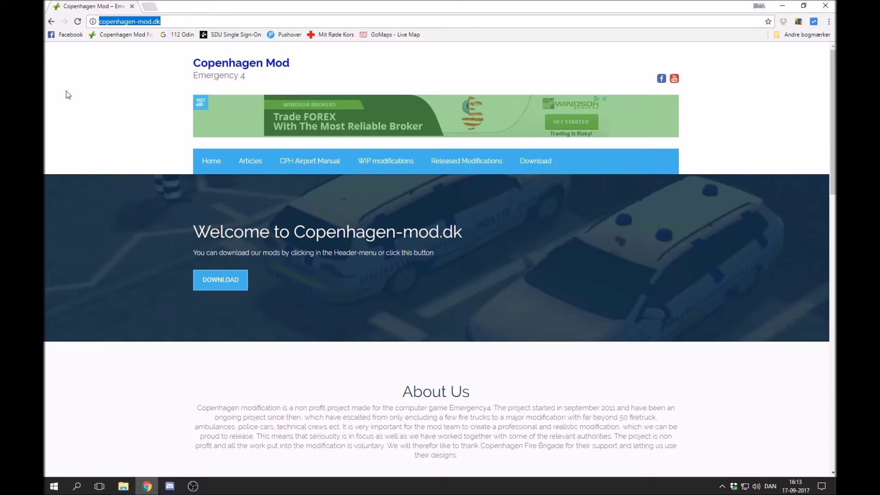
{"action": "left_click", "coordinate": [97, 181]}
{"action": "left_click", "coordinate": [520, 164]}
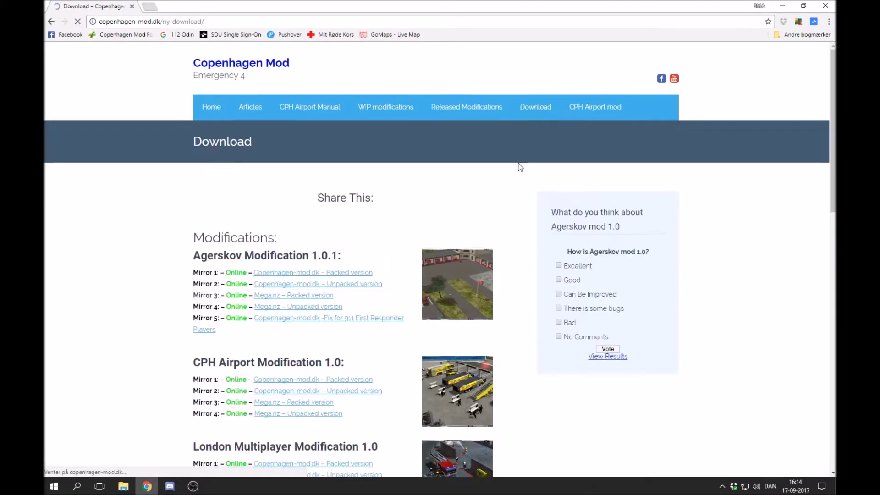
- Scroll the page and highlight the Agerskov Modification 1.0.1 mirror list
{"action": "scroll", "coordinate": [518, 162], "scroll_direction": "down", "scroll_amount": 1}
{"action": "scroll", "coordinate": [519, 166], "scroll_direction": "down", "scroll_amount": 12}
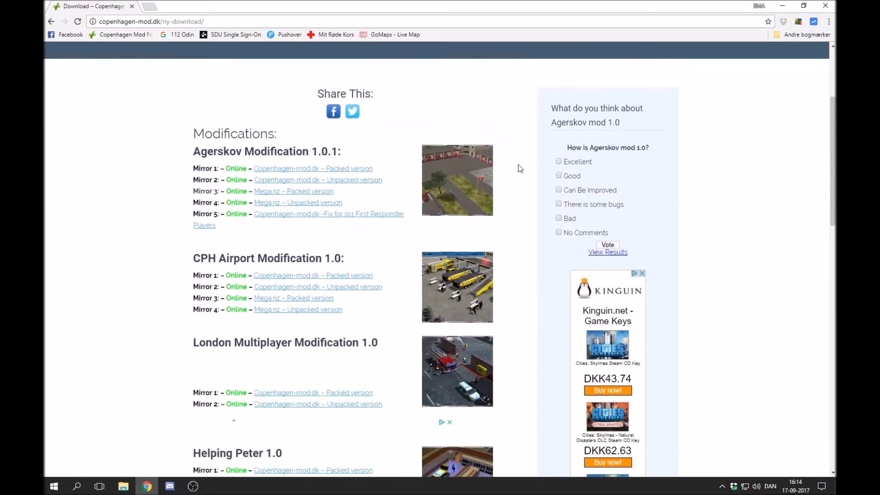
{"action": "scroll", "coordinate": [530, 232], "scroll_direction": "down", "scroll_amount": 3}
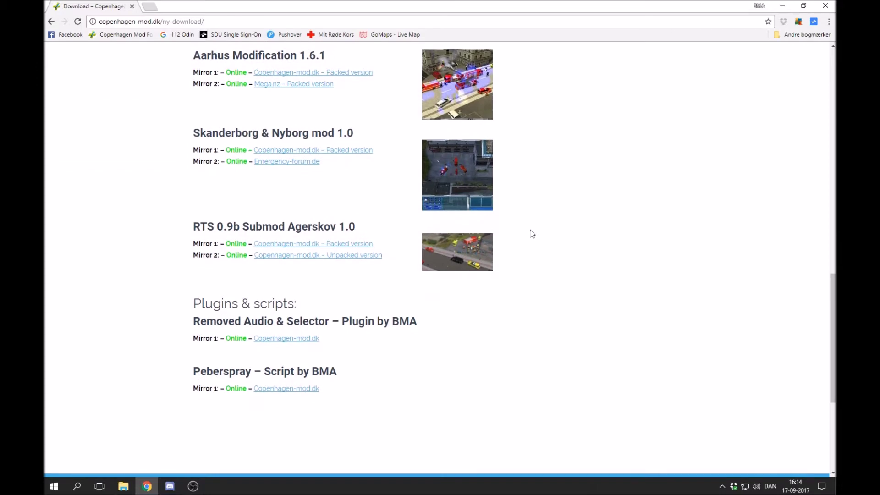
{"action": "scroll", "coordinate": [528, 233], "scroll_direction": "up", "scroll_amount": 12}
{"action": "scroll", "coordinate": [499, 234], "scroll_direction": "up", "scroll_amount": 1}
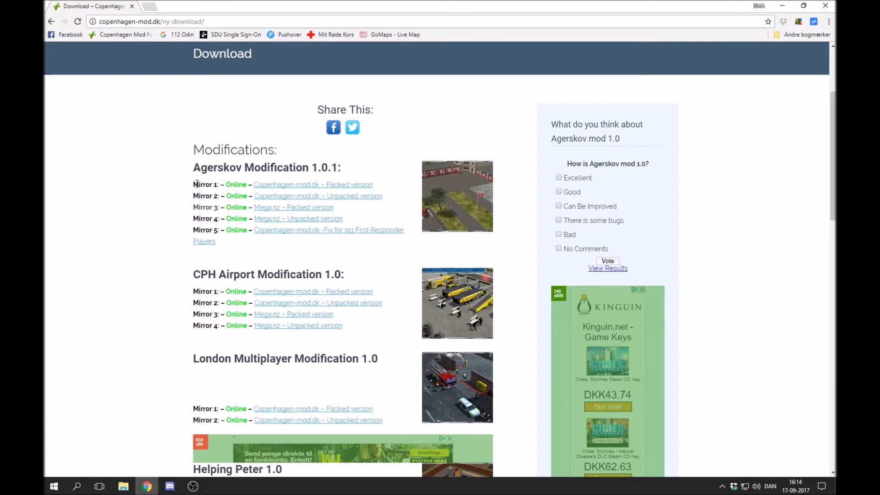
{"action": "left_click_drag", "start_coordinate": [194, 183], "coordinate": [219, 229]}
{"action": "left_click", "coordinate": [228, 257]}
- Review the Agerskov 1.0.1 mirrors, then download both the Packed and Unpacked zips
{"action": "left_click_drag", "start_coordinate": [193, 184], "coordinate": [391, 202]}
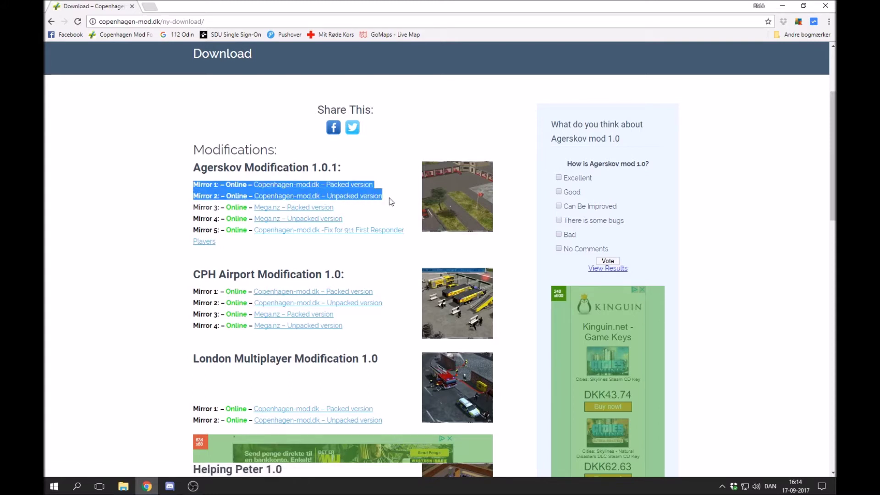
{"action": "left_click", "coordinate": [391, 202]}
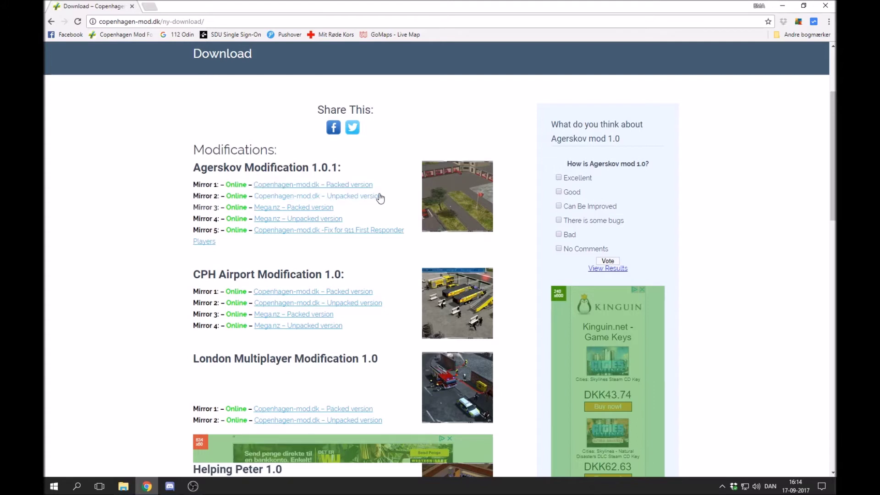
{"action": "left_click_drag", "start_coordinate": [193, 208], "coordinate": [373, 219]}
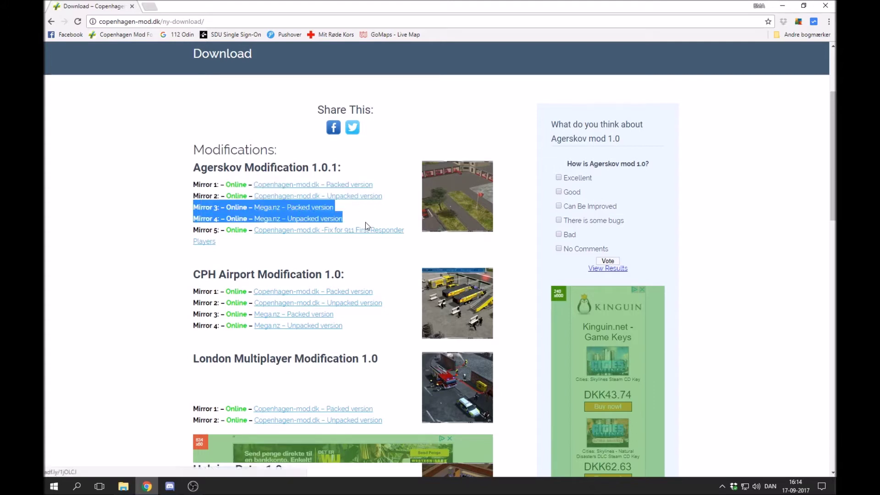
{"action": "left_click", "coordinate": [374, 220]}
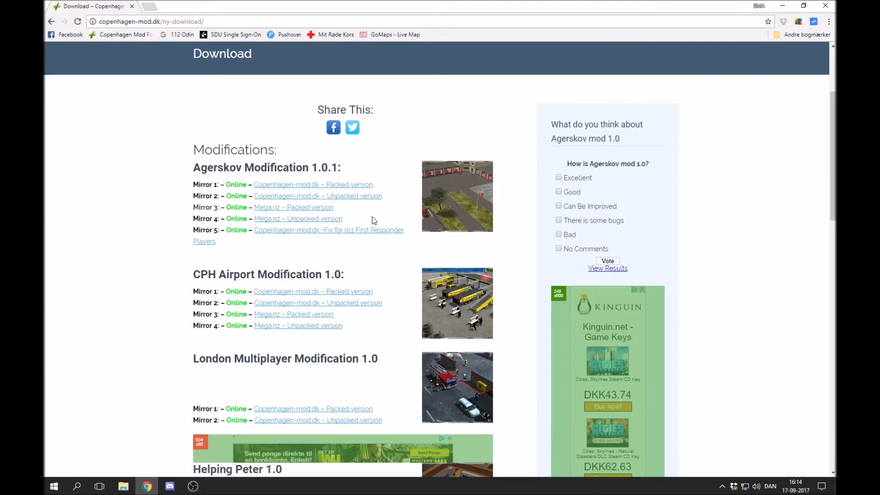
{"action": "left_click", "coordinate": [329, 186]}
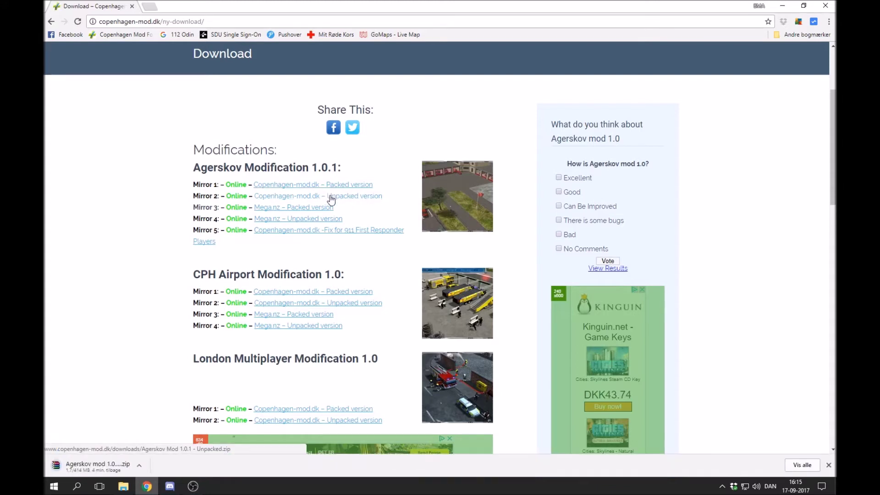
{"action": "left_click", "coordinate": [331, 199]}
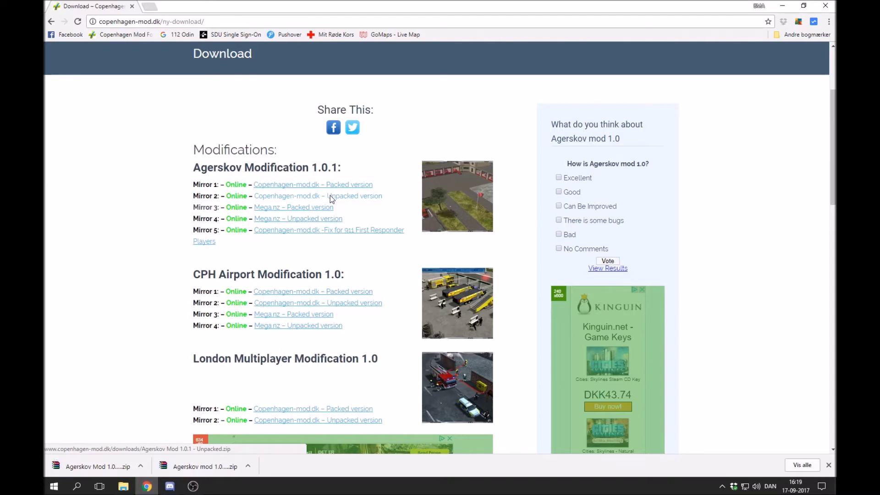
- Check both Agerskov 1.0.1 zips in Overførsler with a wider Navn column, then show the desktop
{"action": "left_click", "coordinate": [123, 486]}
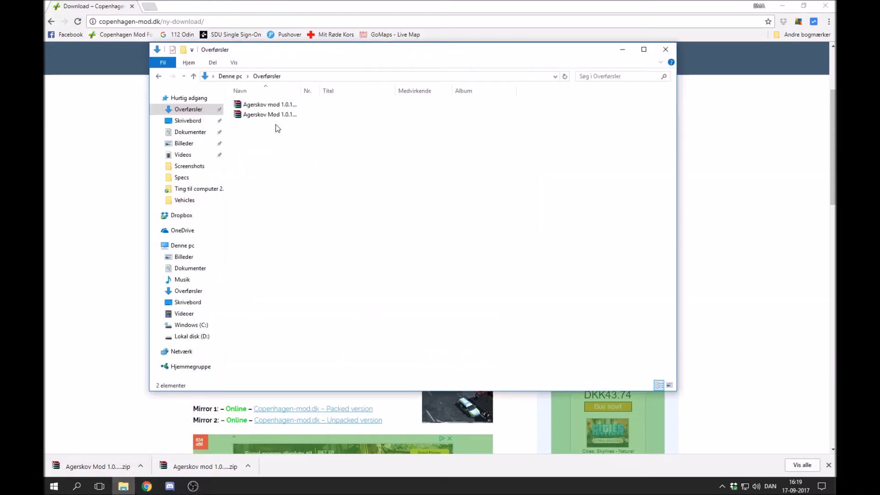
{"action": "left_click_drag", "start_coordinate": [301, 91], "coordinate": [380, 90]}
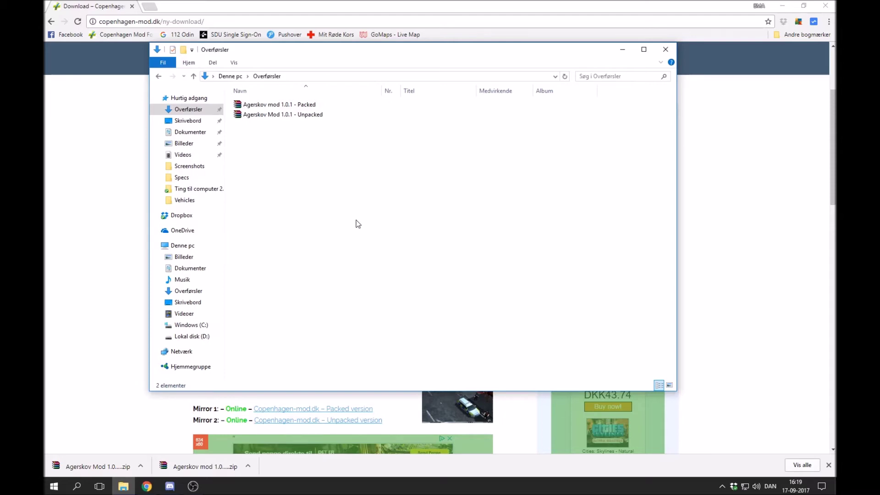
{"action": "key", "text": "super+d"}
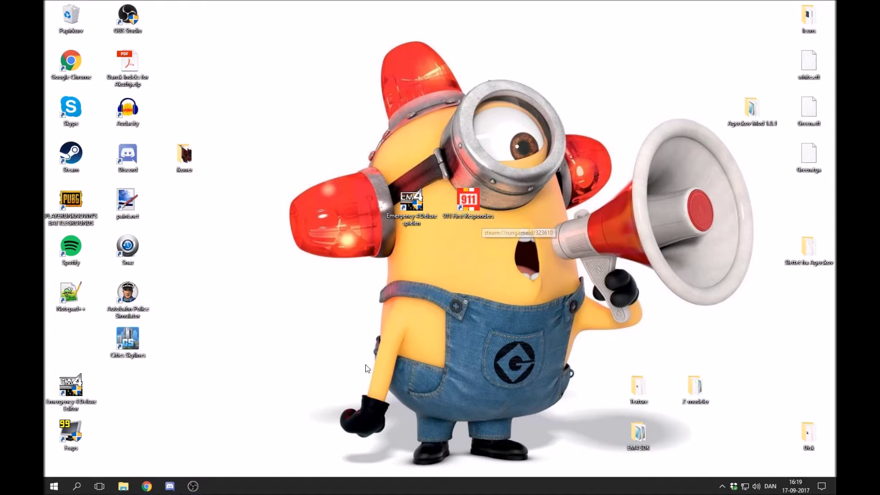
- Navigate to D:\Program Files (x86)\Steam\steamapps\common\911 First Responders
{"action": "left_click", "coordinate": [123, 486]}
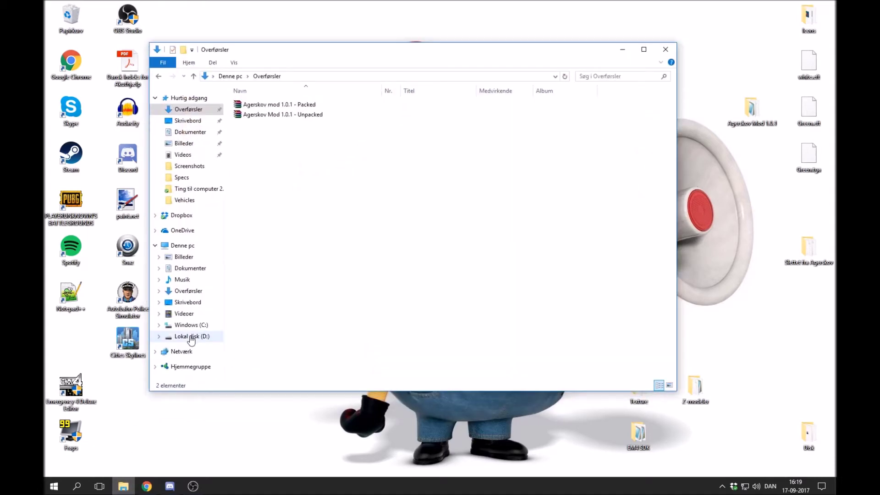
{"action": "left_click", "coordinate": [190, 337]}
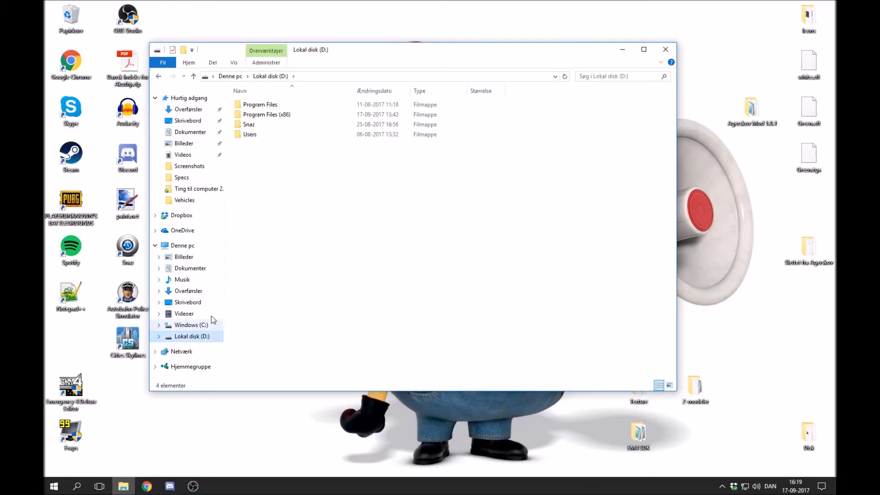
{"action": "double_click", "coordinate": [275, 114]}
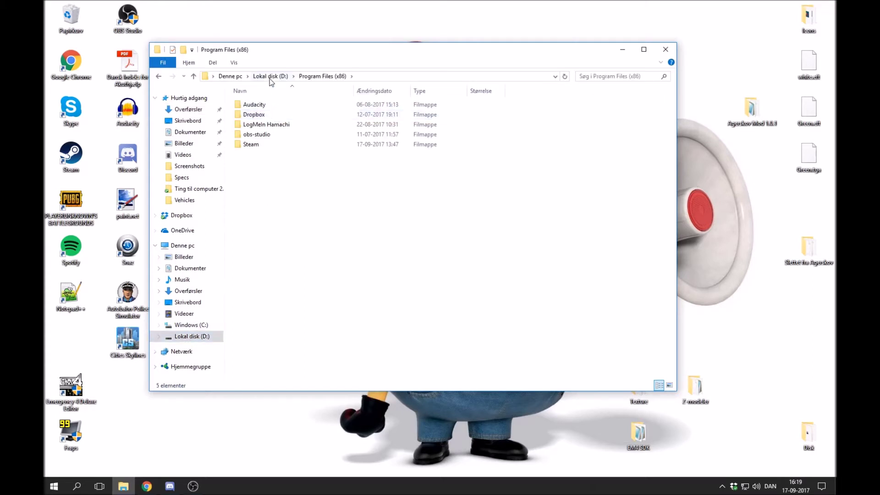
{"action": "double_click", "coordinate": [274, 145]}
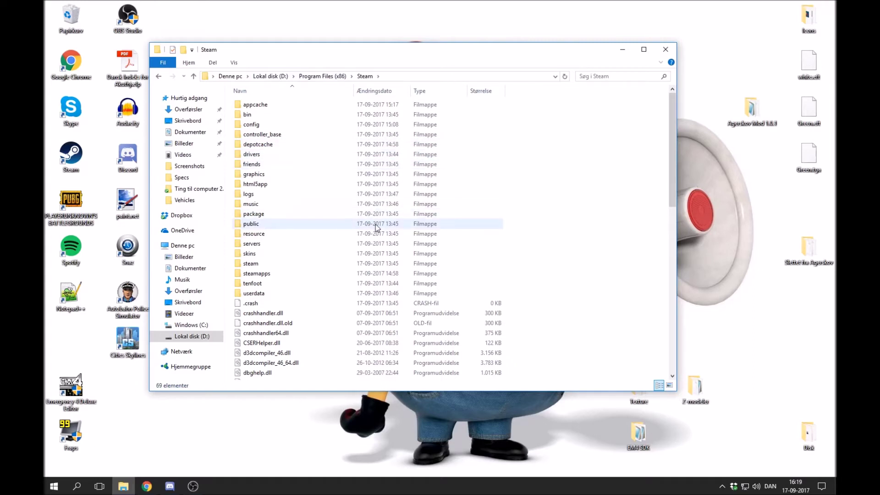
{"action": "left_click", "coordinate": [418, 78]}
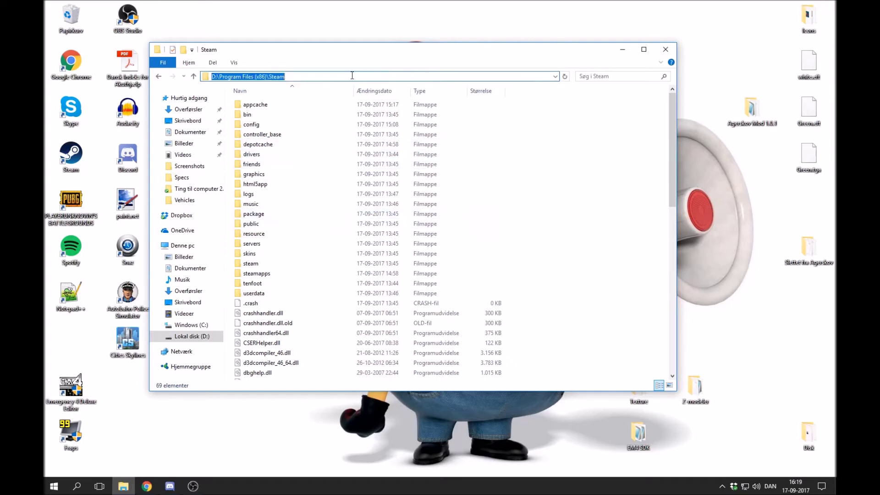
{"action": "left_click_drag", "start_coordinate": [215, 78], "coordinate": [212, 78]}
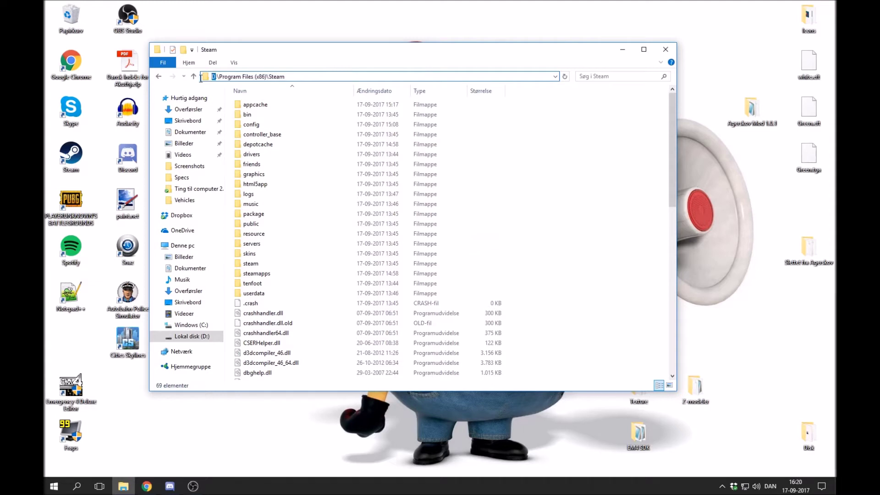
{"action": "left_click", "coordinate": [567, 246]}
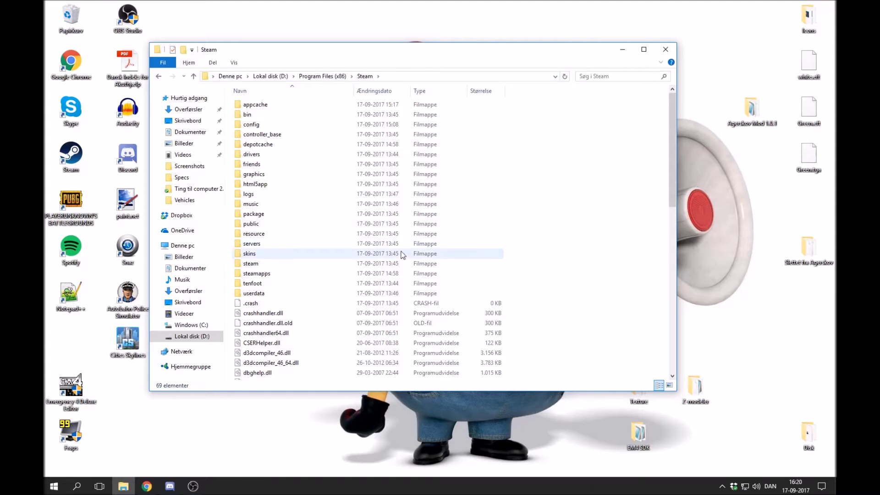
{"action": "double_click", "coordinate": [302, 277]}
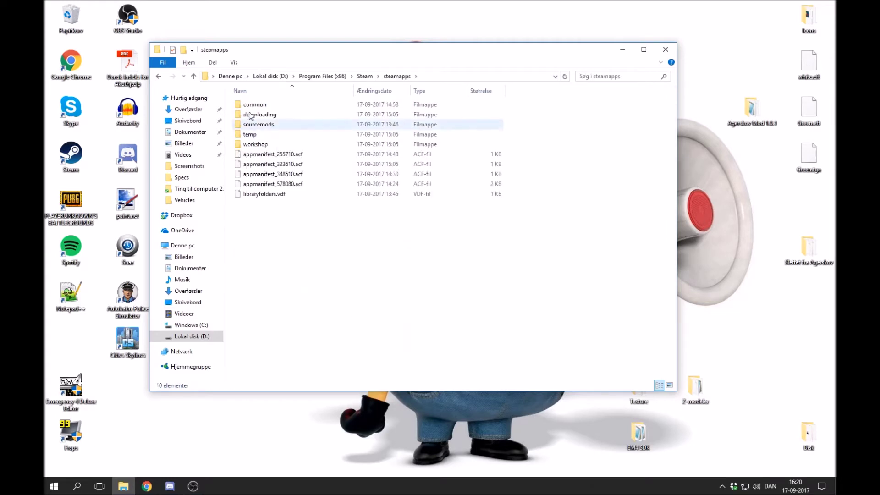
{"action": "double_click", "coordinate": [250, 106]}
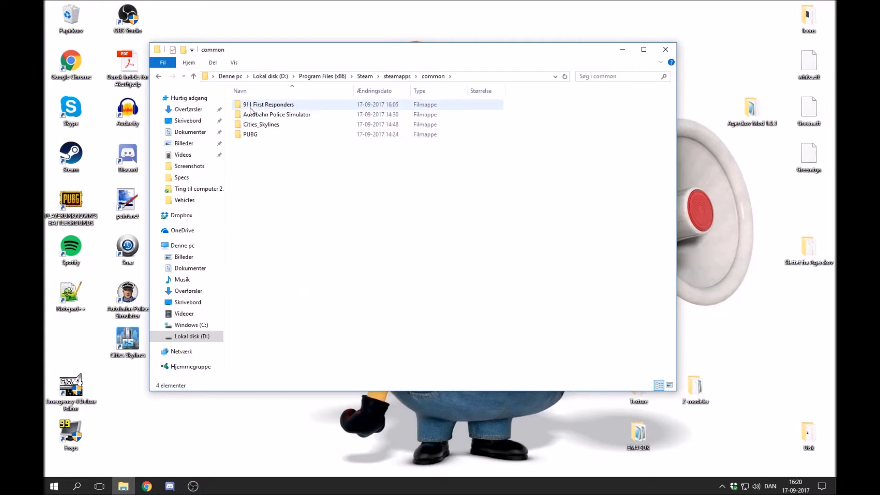
{"action": "double_click", "coordinate": [251, 105]}
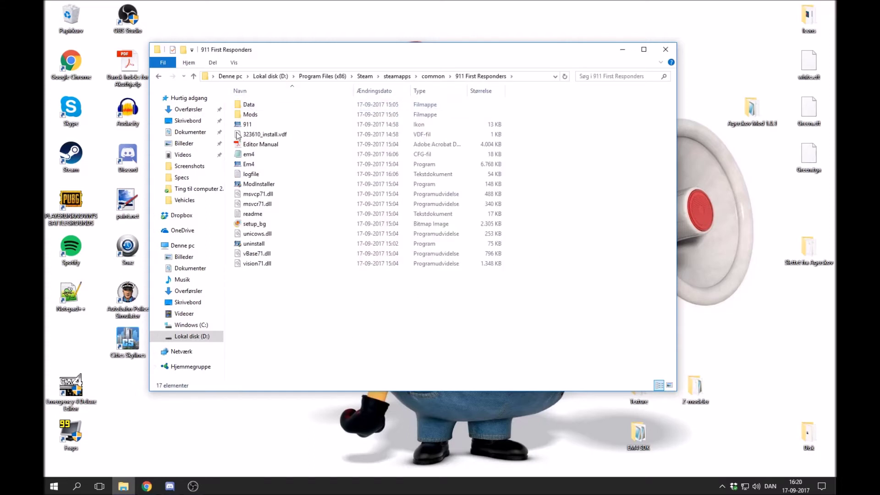
- Open a second window at C:\Programmer (x86)\sixteen tons entertainment\Emergency 4 Deluxe
{"action": "right_click", "coordinate": [123, 486]}
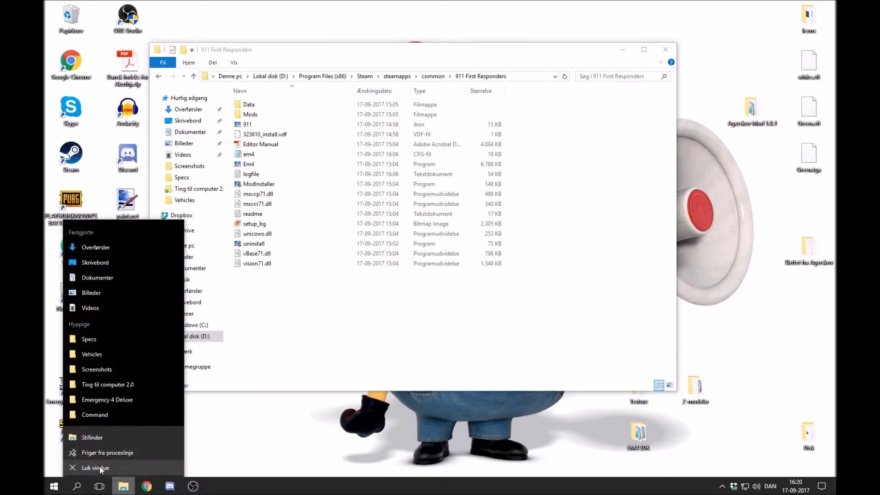
{"action": "left_click", "coordinate": [85, 438]}
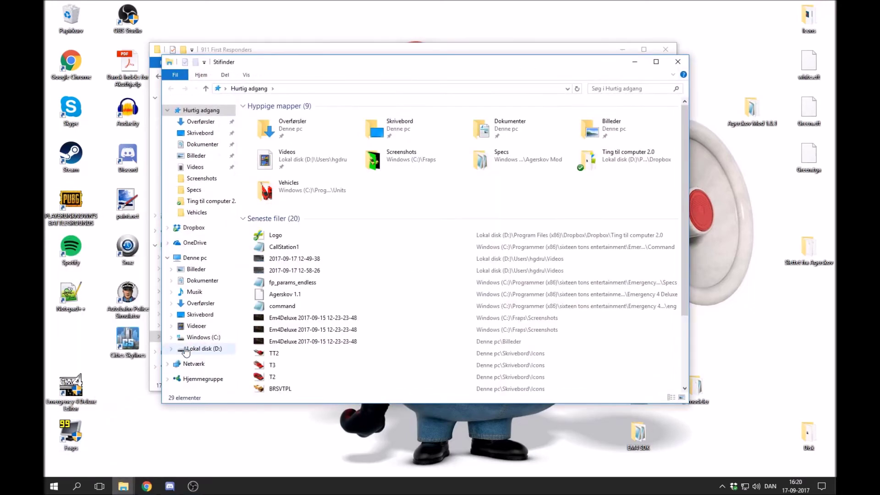
{"action": "left_click", "coordinate": [191, 339]}
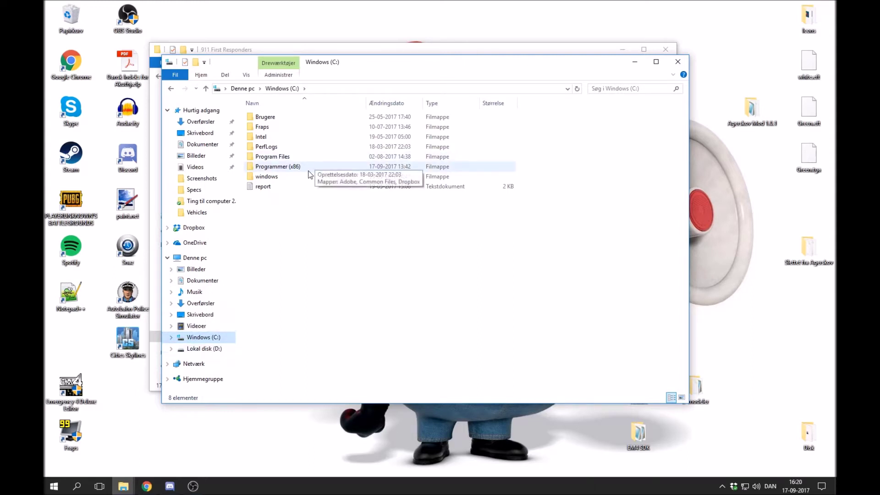
{"action": "double_click", "coordinate": [293, 167]}
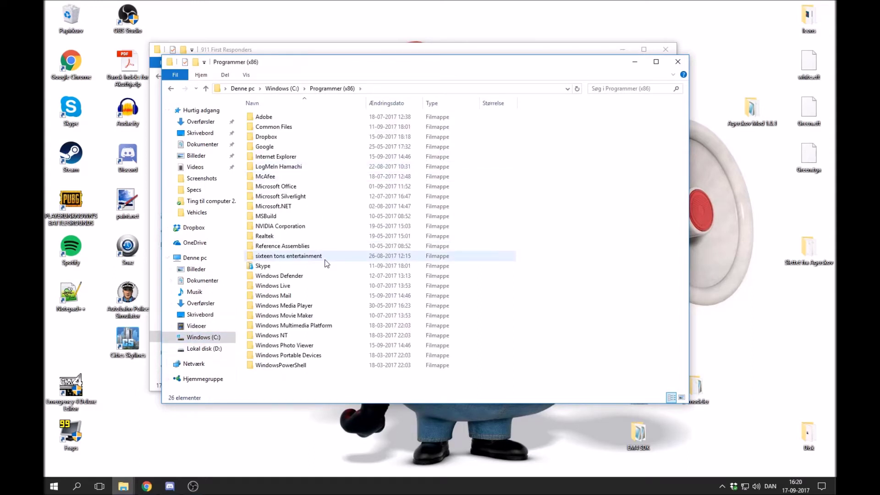
{"action": "double_click", "coordinate": [298, 255]}
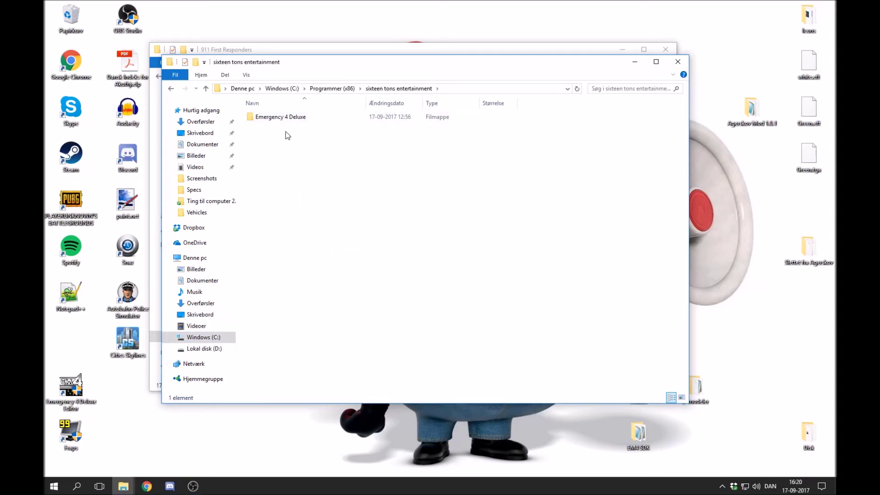
{"action": "double_click", "coordinate": [273, 119]}
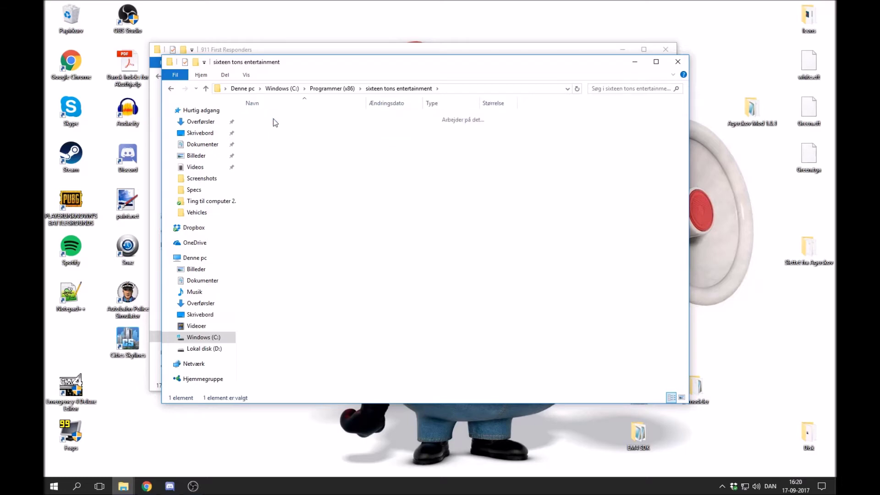
- Arrange the Emergency 4 Deluxe and 911 First Responders windows side by side
{"action": "left_click_drag", "start_coordinate": [265, 67], "coordinate": [510, 100]}
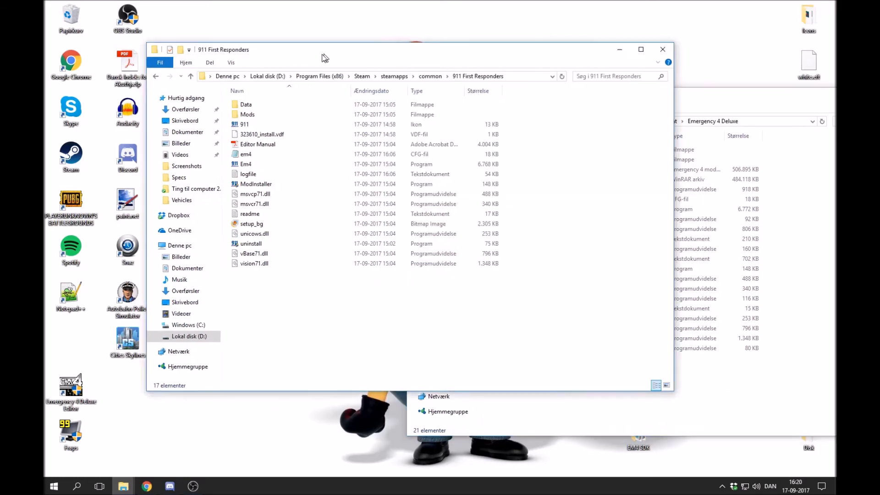
{"action": "left_click_drag", "start_coordinate": [324, 57], "coordinate": [241, 66]}
{"action": "left_click_drag", "start_coordinate": [605, 98], "coordinate": [496, 66]}
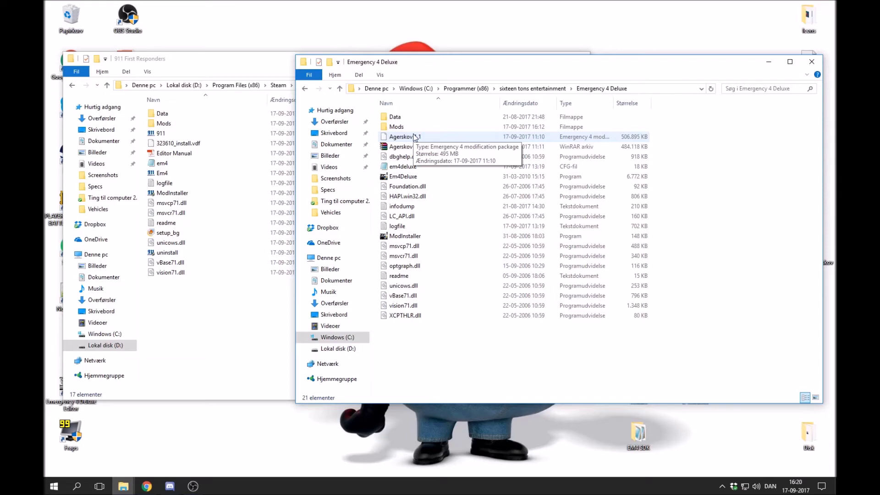
- Open the Agerskov mod 1.0.1 - Packed archive from Overførsler in WinRAR
{"action": "right_click", "coordinate": [123, 485]}
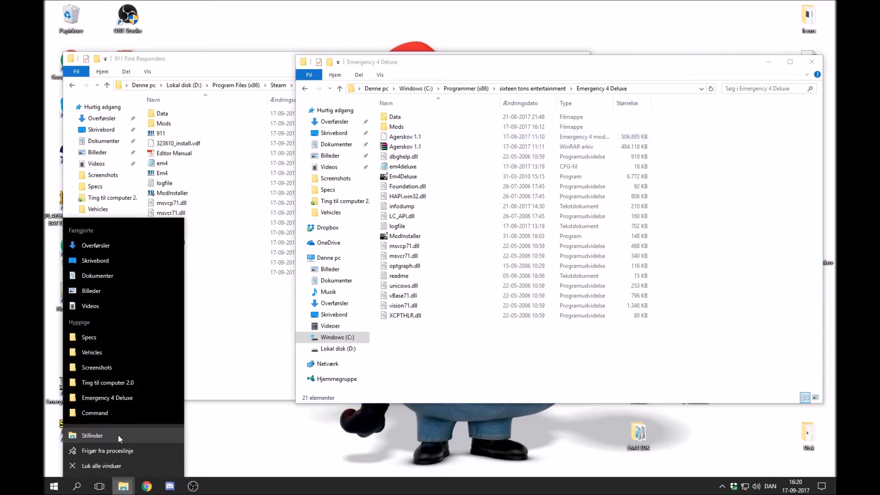
{"action": "left_click", "coordinate": [117, 434]}
{"action": "left_click", "coordinate": [87, 66]}
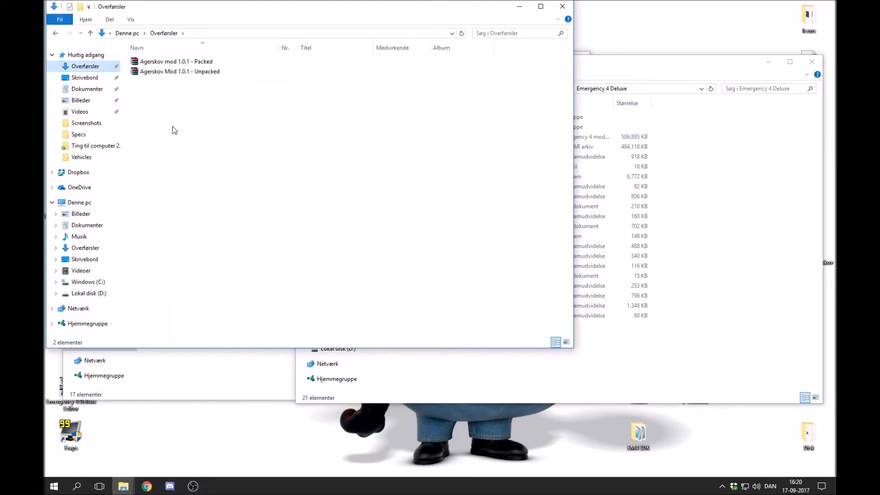
{"action": "double_click", "coordinate": [184, 64]}
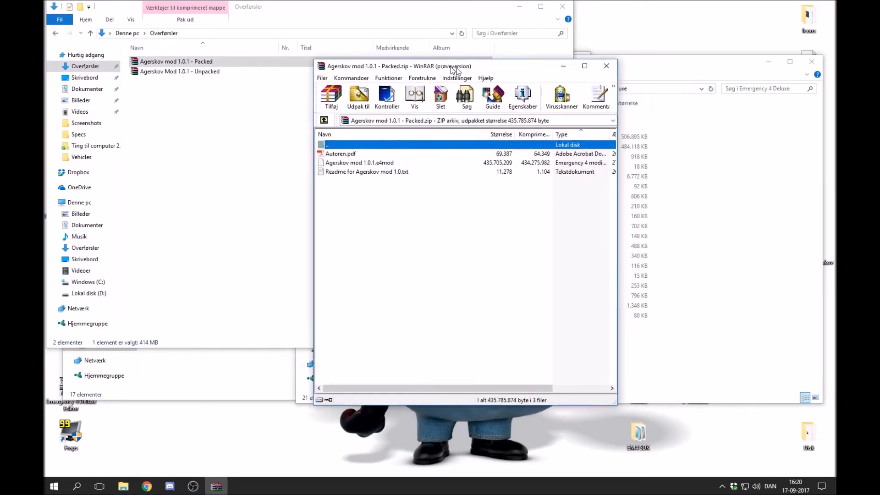
- Extract Agerskov mod 1.0.1.e4mod into Downloads, close WinRAR, and launch the package
{"action": "left_click", "coordinate": [354, 160]}
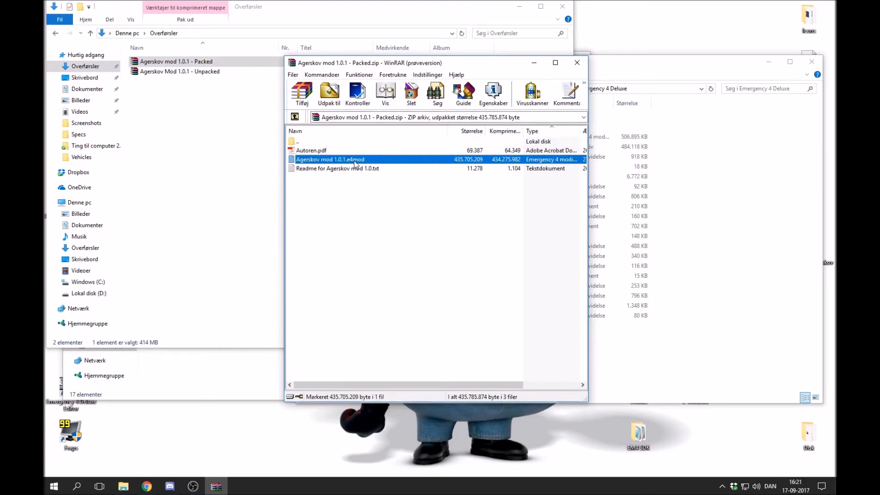
{"action": "left_click_drag", "start_coordinate": [367, 161], "coordinate": [214, 136]}
{"action": "left_click_drag", "start_coordinate": [210, 130], "coordinate": [211, 131]}
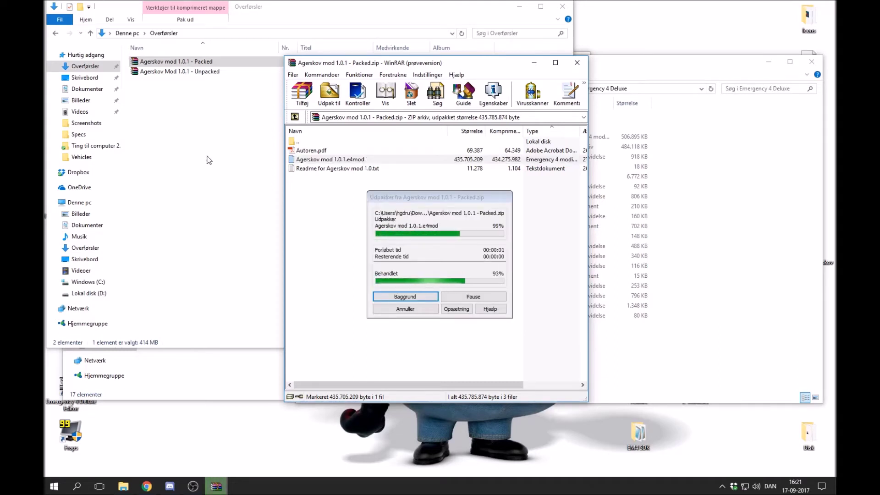
{"action": "left_click", "coordinate": [580, 68]}
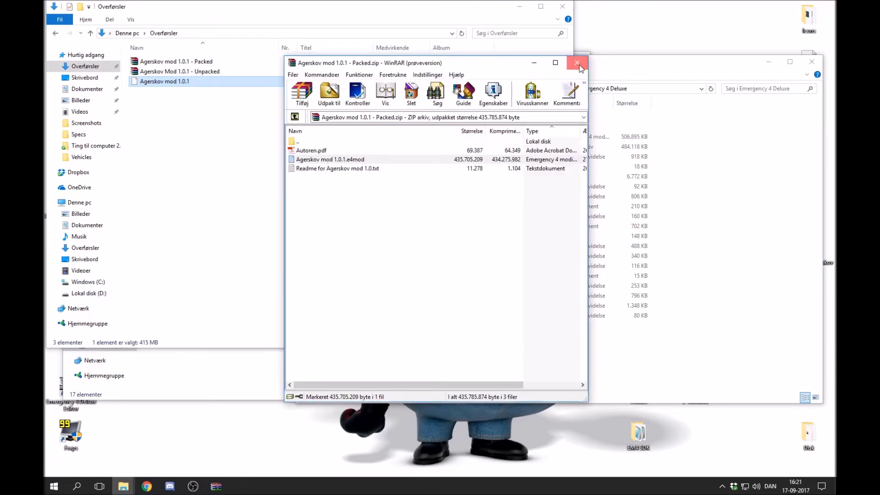
{"action": "double_click", "coordinate": [161, 85]}
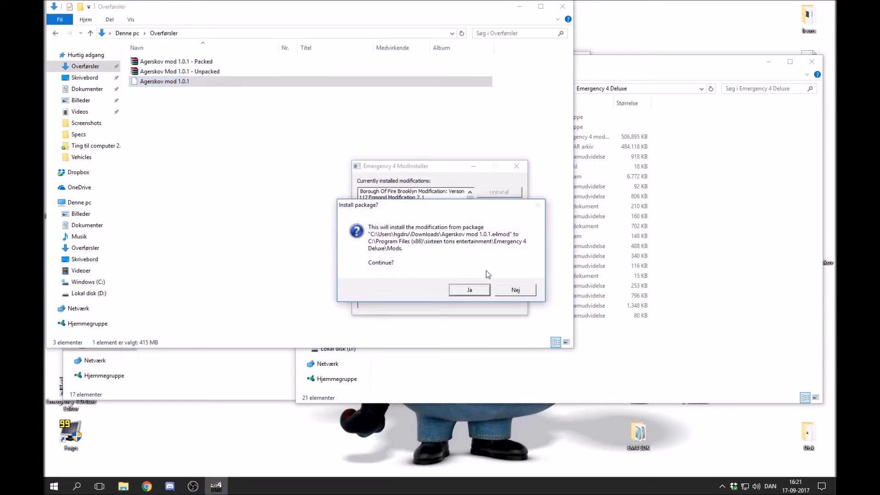
- Decline the default install prompt and start Install package in Emergency 4 Deluxe's ModInstaller
{"action": "left_click", "coordinate": [508, 291]}
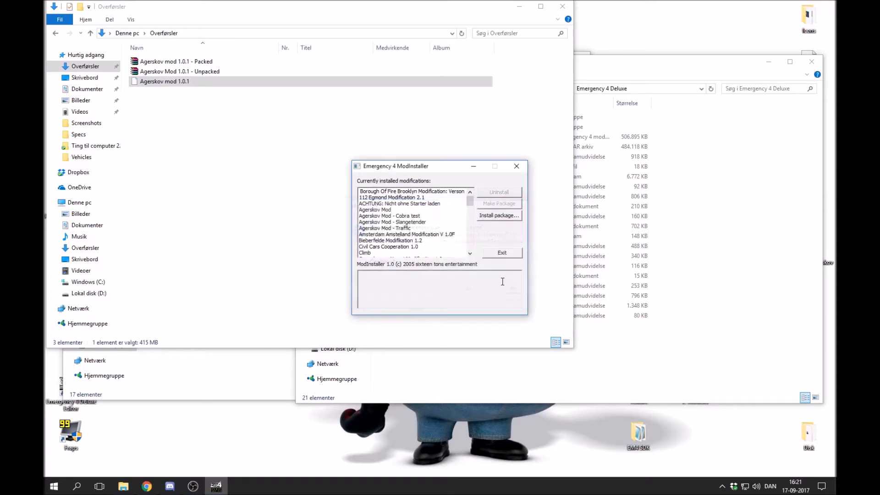
{"action": "left_click", "coordinate": [499, 253]}
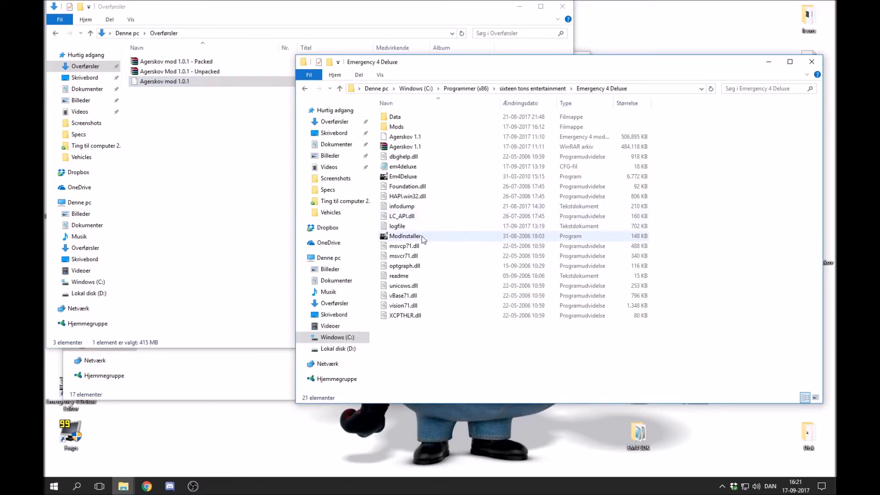
{"action": "double_click", "coordinate": [422, 236]}
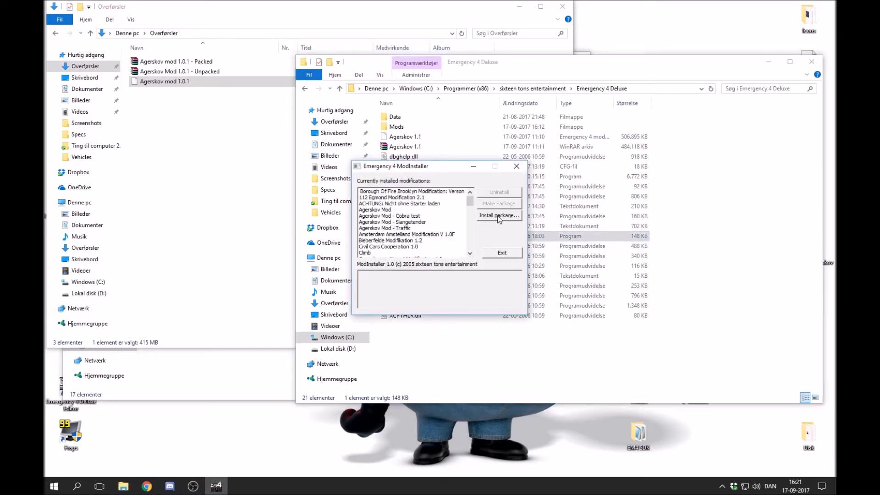
{"action": "left_click", "coordinate": [496, 216]}
- Install the Agerskov mod 1.0.1 package from Overførsler, acknowledge success, and exit
{"action": "left_click_drag", "start_coordinate": [429, 303], "coordinate": [428, 255]}
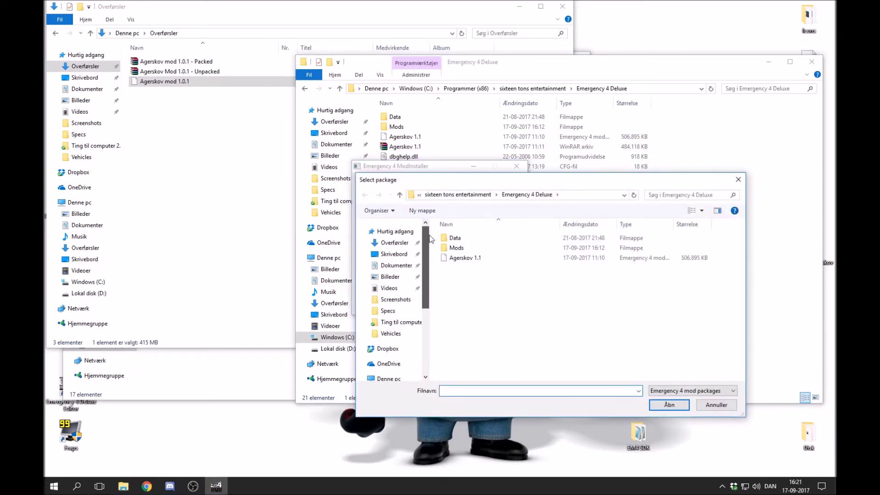
{"action": "left_click", "coordinate": [394, 243]}
{"action": "double_click", "coordinate": [467, 242]}
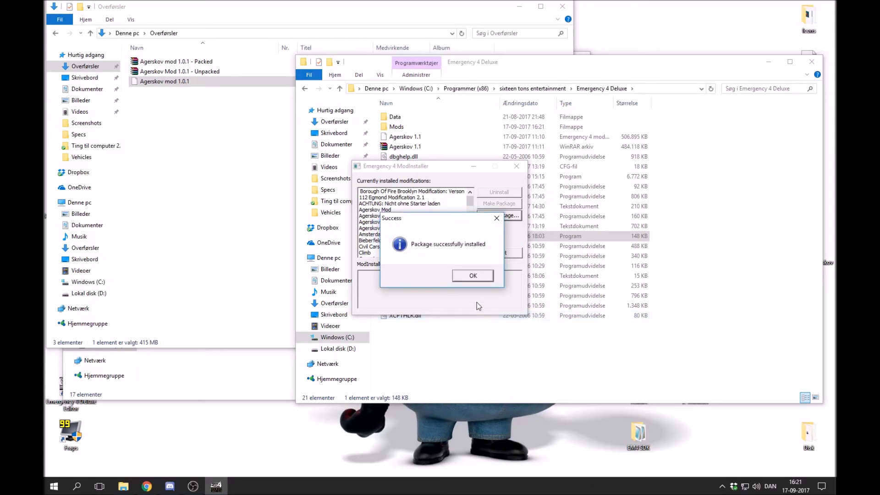
{"action": "left_click", "coordinate": [473, 275]}
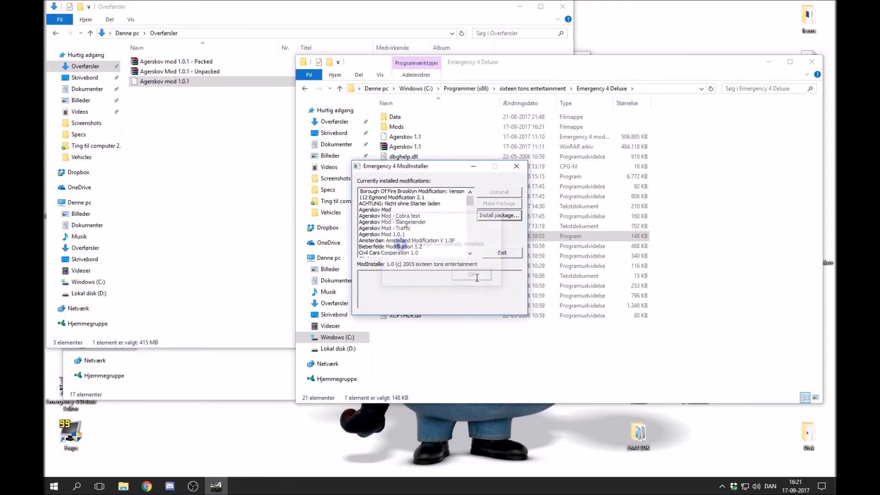
{"action": "left_click", "coordinate": [487, 255]}
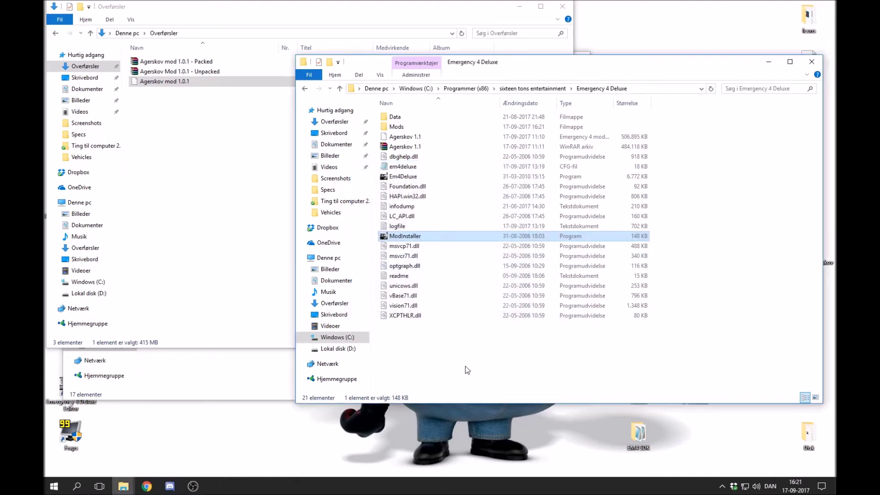
{"action": "left_click", "coordinate": [465, 366]}
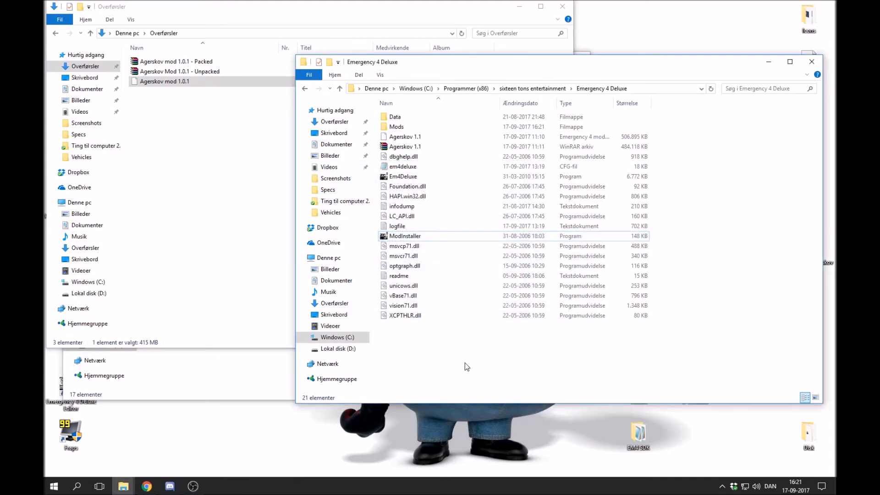
- Run the 911 First Responders ModInstaller and dismiss its not-properly-installed error
{"action": "left_click", "coordinate": [269, 373]}
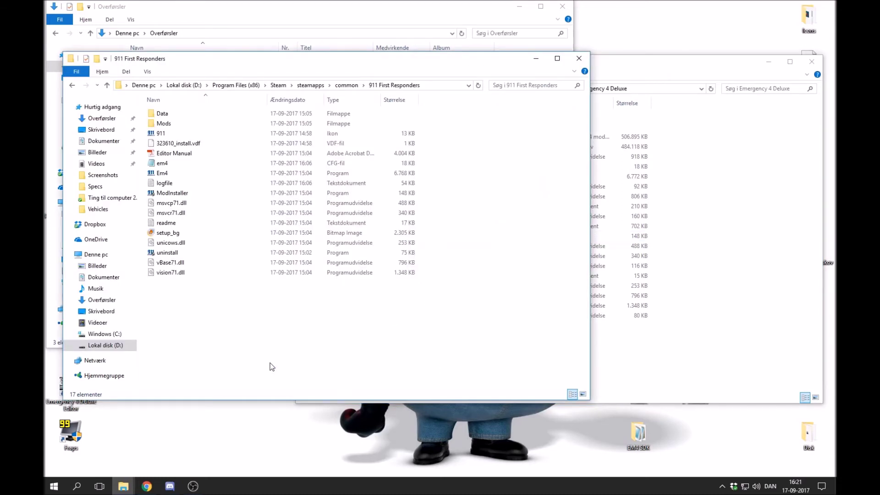
{"action": "double_click", "coordinate": [189, 196]}
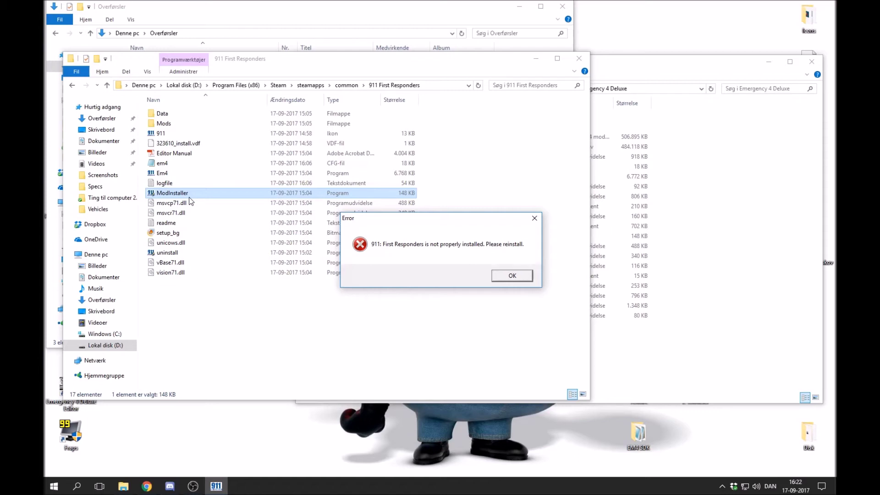
{"action": "left_click", "coordinate": [504, 277]}
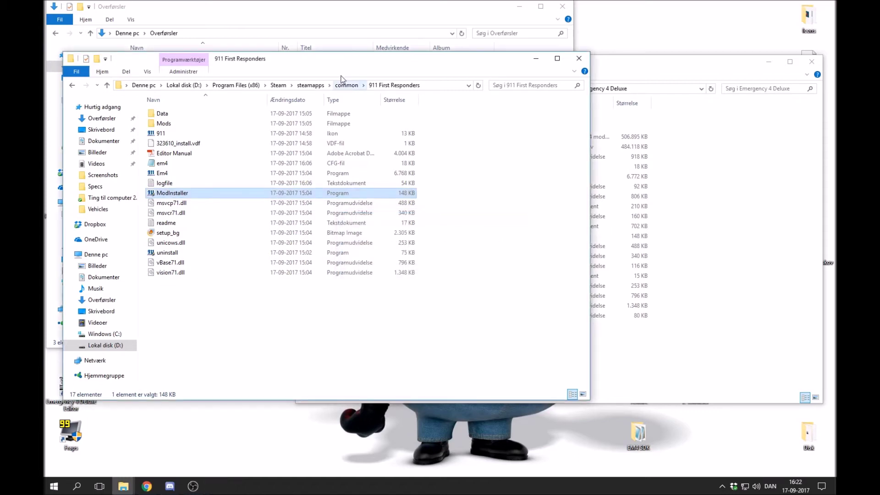
{"action": "left_click_drag", "start_coordinate": [328, 64], "coordinate": [494, 130]}
- Extract the Agerskov Mod 1.0.1 folder from the Unpacked archive into Downloads
{"action": "double_click", "coordinate": [220, 72]}
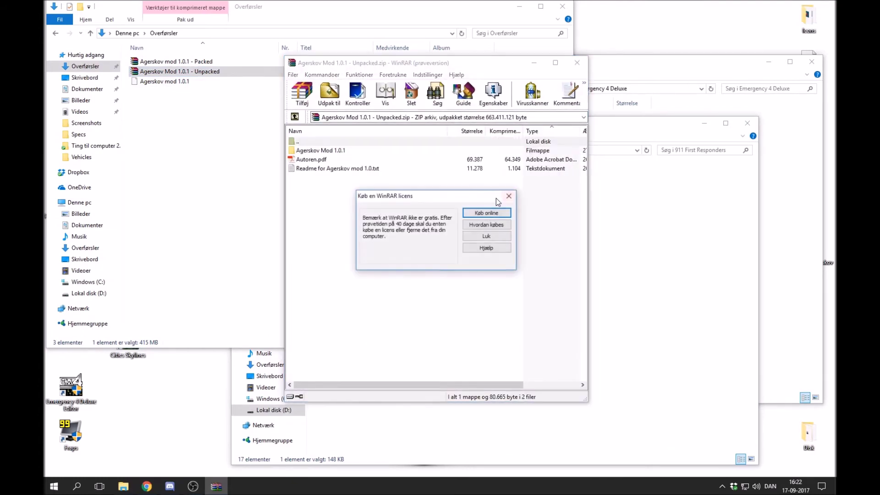
{"action": "left_click", "coordinate": [513, 195]}
{"action": "left_click_drag", "start_coordinate": [342, 151], "coordinate": [198, 142]}
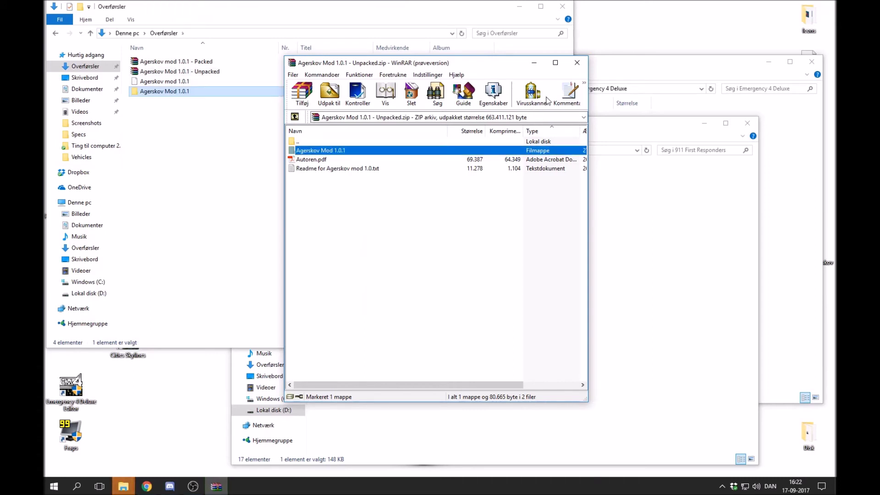
- Close WinRAR and open the extracted Agerskov Mod 1.0.1 folder to review its 14 items
{"action": "left_click", "coordinate": [577, 62]}
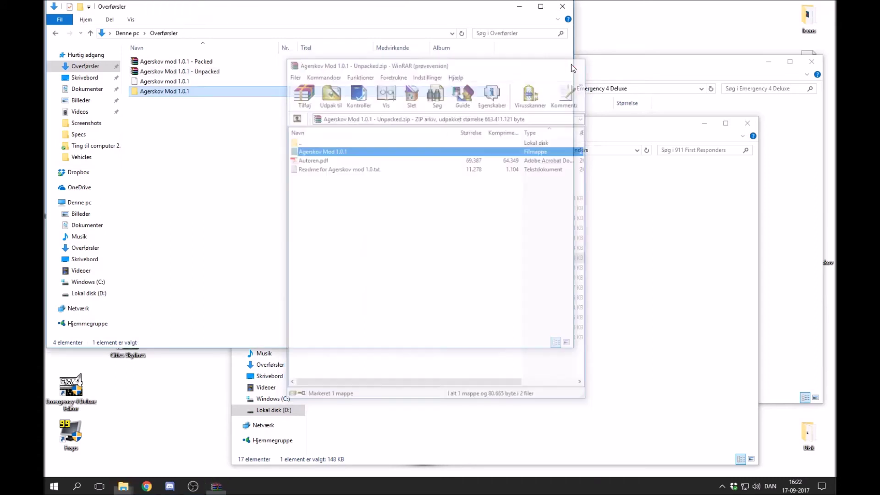
{"action": "double_click", "coordinate": [193, 91]}
{"action": "left_click_drag", "start_coordinate": [197, 200], "coordinate": [158, 50]}
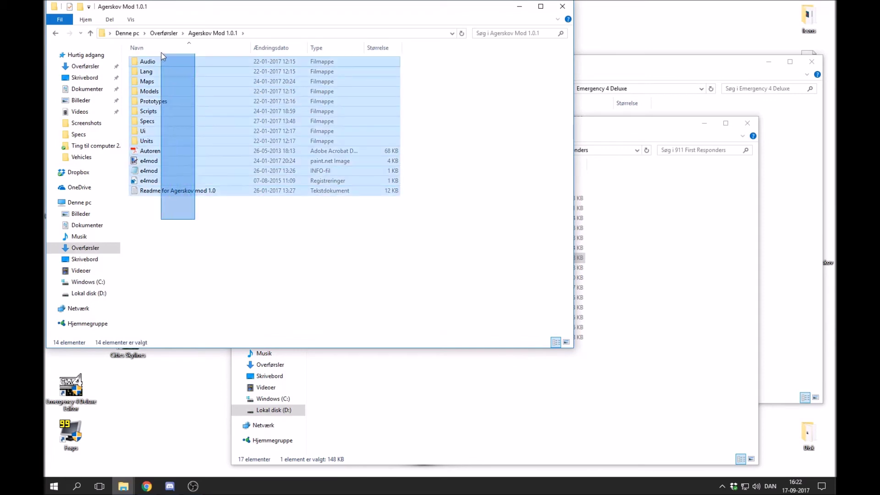
{"action": "left_click", "coordinate": [211, 250]}
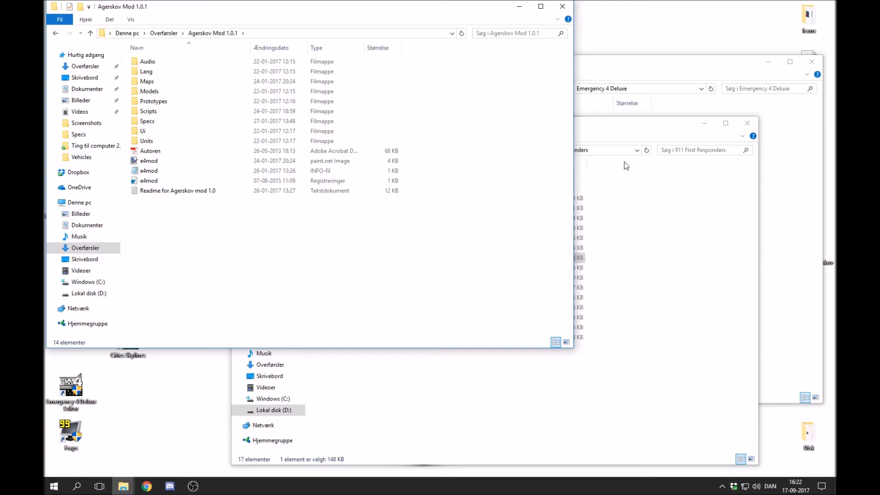
- Open Emergency 4 Deluxe\Mods\Agerskov Mod 1.0.1, then switch to the 911 First Responders window
{"action": "left_click", "coordinate": [617, 57]}
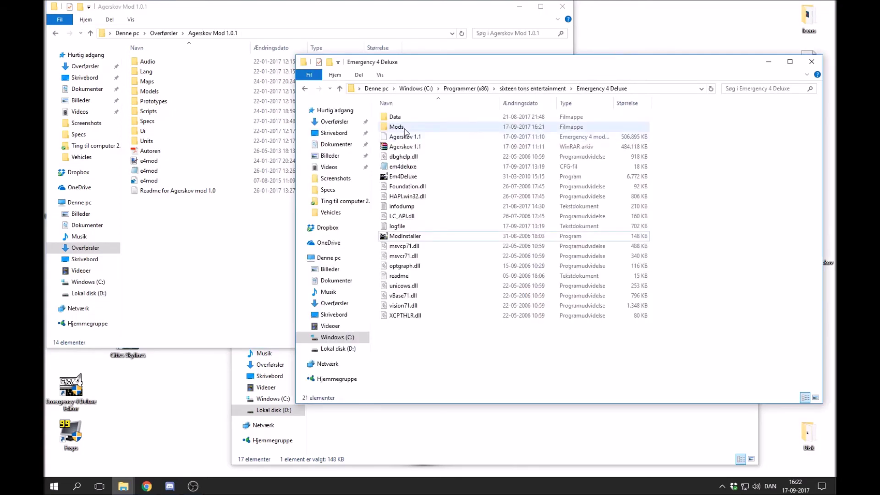
{"action": "double_click", "coordinate": [403, 133]}
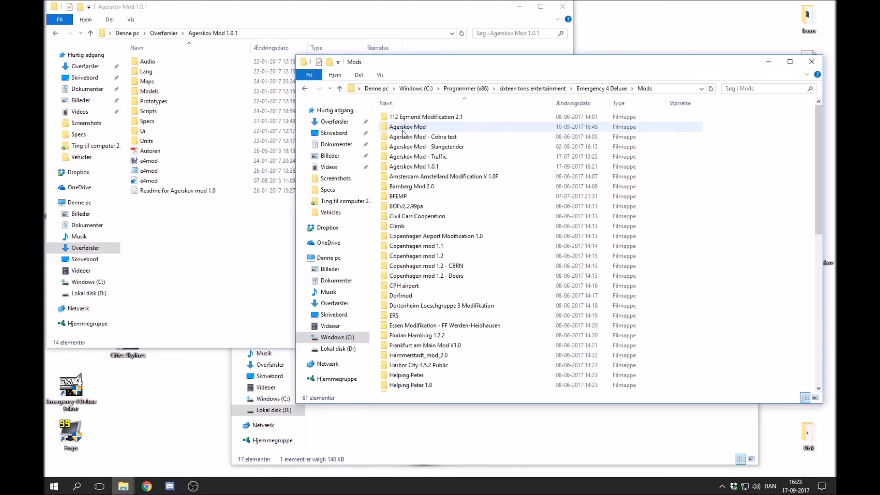
{"action": "double_click", "coordinate": [413, 167]}
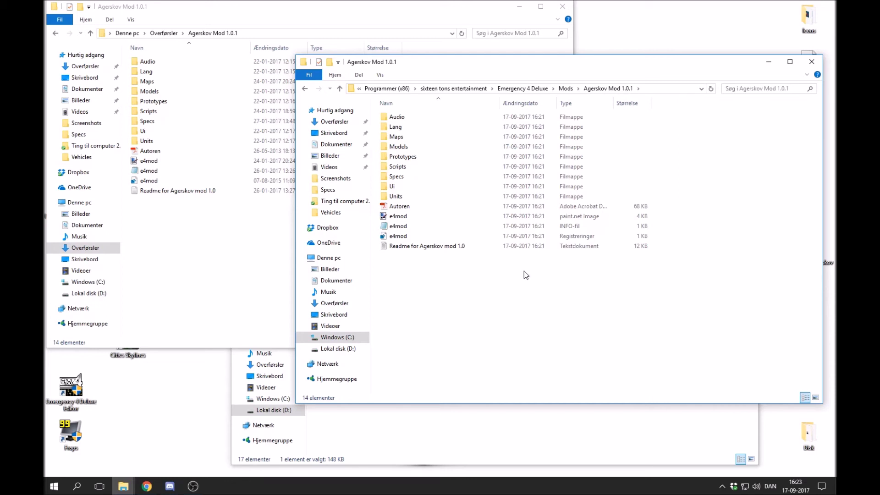
{"action": "left_click", "coordinate": [477, 426]}
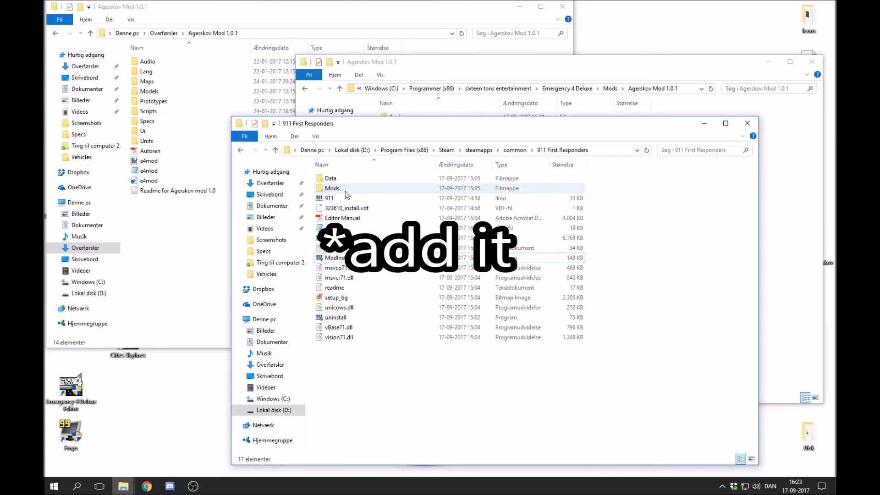
- Copy the Agerskov Mod 1.0.1 folder from Overførsler into 911 First Responders' empty Mods folder
{"action": "double_click", "coordinate": [332, 189]}
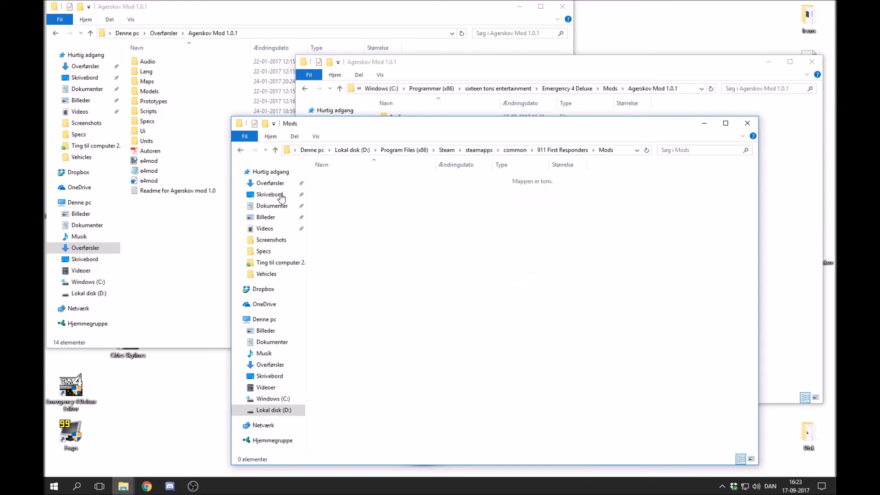
{"action": "left_click", "coordinate": [162, 235]}
{"action": "left_click", "coordinate": [55, 34]}
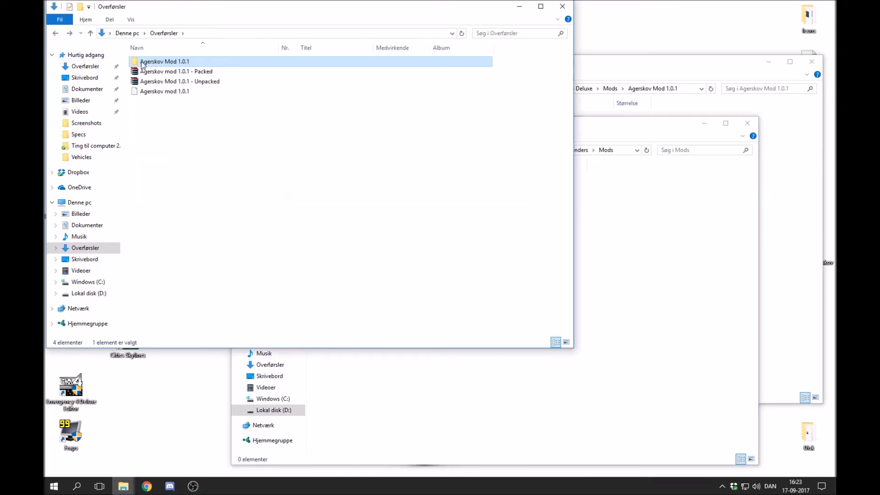
{"action": "left_click_drag", "start_coordinate": [146, 67], "coordinate": [642, 284]}
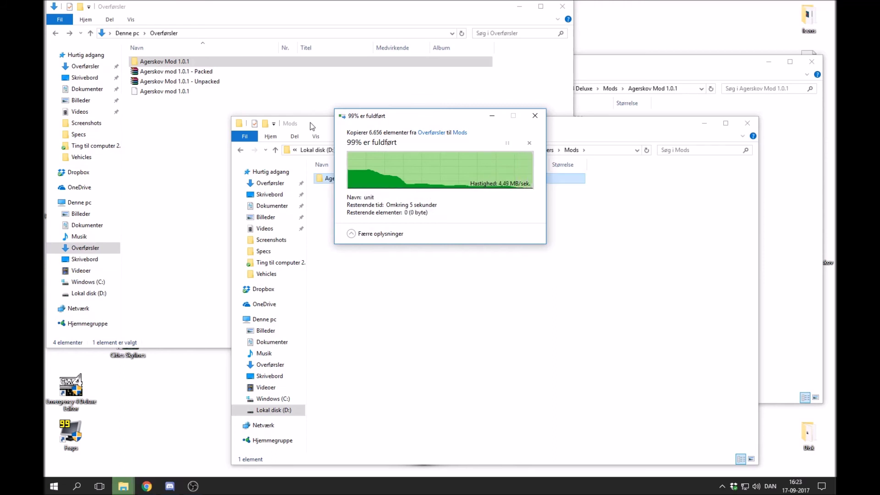
- Open the copied folder, compare it beside the Emergency 4 mod folder, then show the desktop
{"action": "left_click_drag", "start_coordinate": [312, 126], "coordinate": [125, 67]}
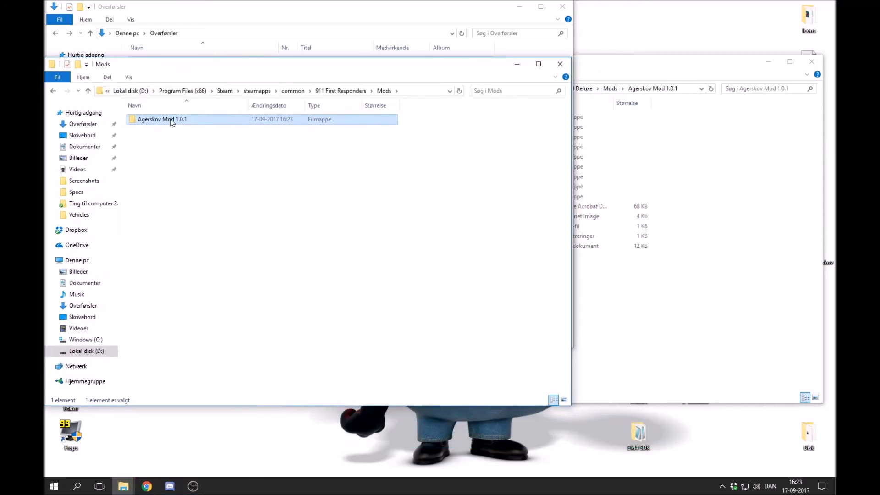
{"action": "double_click", "coordinate": [171, 121]}
{"action": "left_click", "coordinate": [680, 325]}
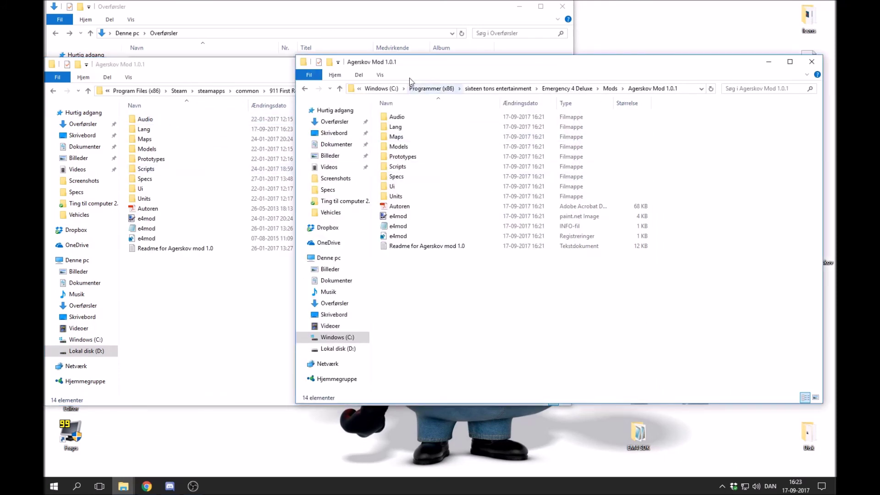
{"action": "left_click_drag", "start_coordinate": [412, 63], "coordinate": [463, 70]}
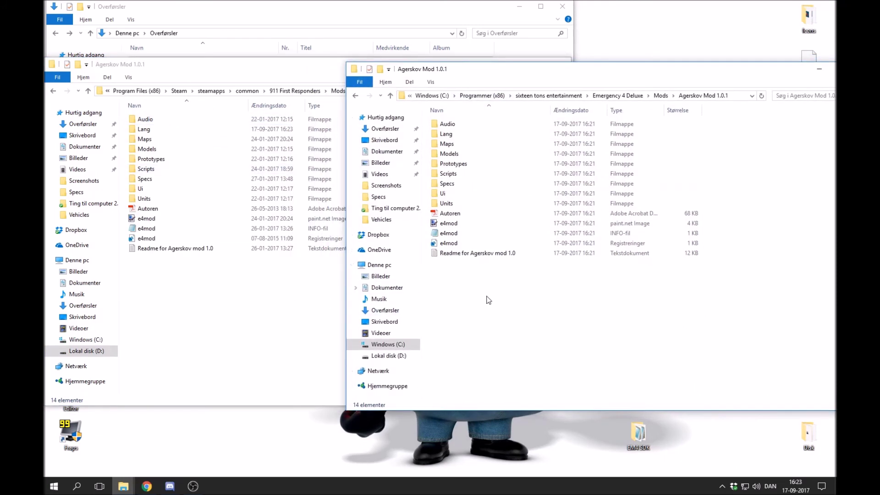
{"action": "key", "text": "super+d"}
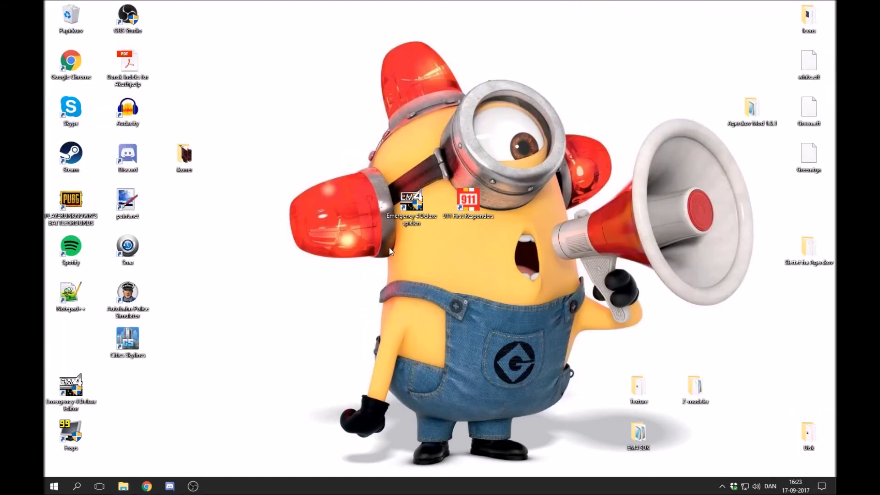
- Launch Emergency 4 Deluxe from the desktop and cancel the Stimmerkennung kalibrieren dialog
{"action": "double_click", "coordinate": [403, 218]}
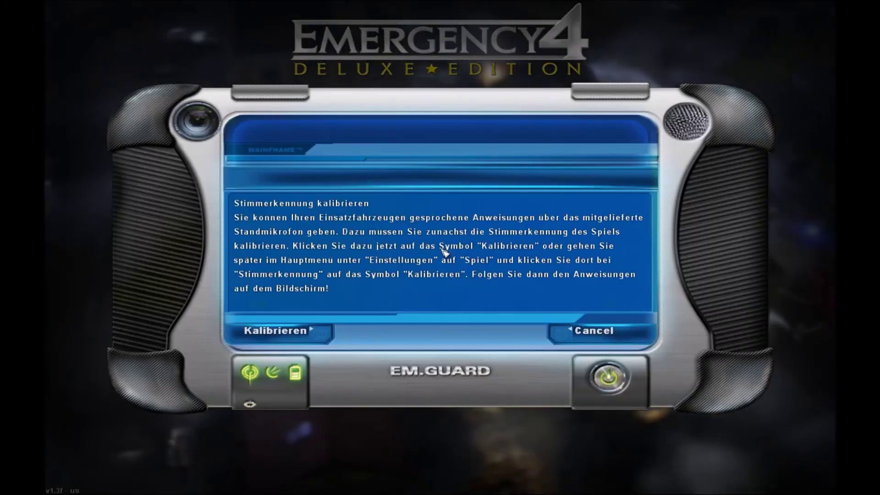
{"action": "left_click", "coordinate": [591, 330]}
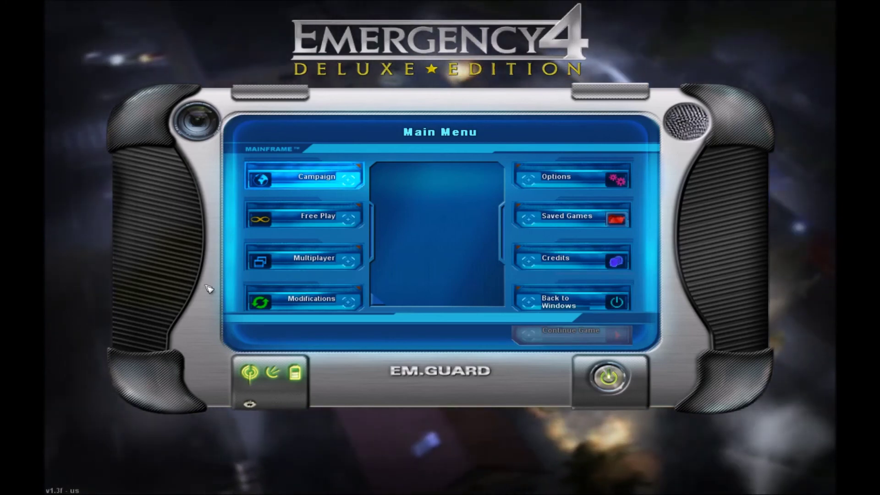
- Choose Agerskov Mod 1.0.1 in the Modifications list and confirm with OK
{"action": "left_click", "coordinate": [297, 304]}
{"action": "scroll", "coordinate": [366, 243], "scroll_direction": "down", "scroll_amount": 3}
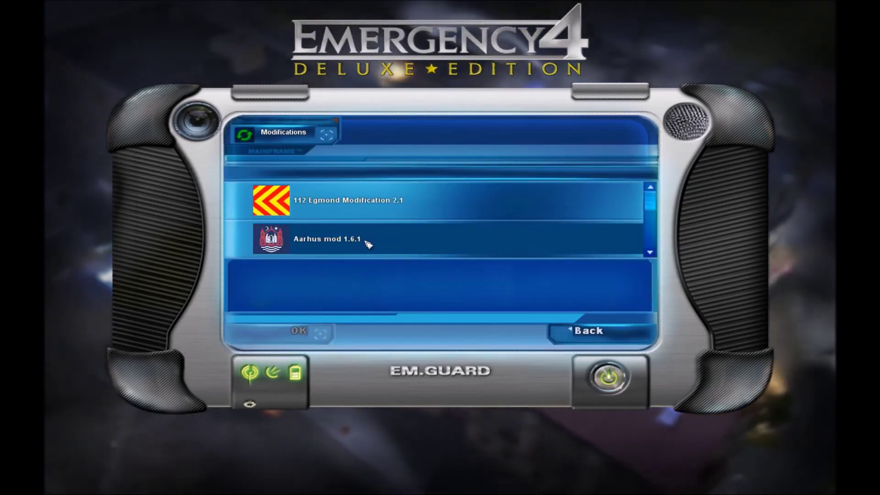
{"action": "scroll", "coordinate": [366, 243], "scroll_direction": "up", "scroll_amount": 1}
{"action": "scroll", "coordinate": [366, 243], "scroll_direction": "down", "scroll_amount": 2}
{"action": "scroll", "coordinate": [367, 244], "scroll_direction": "down", "scroll_amount": 2}
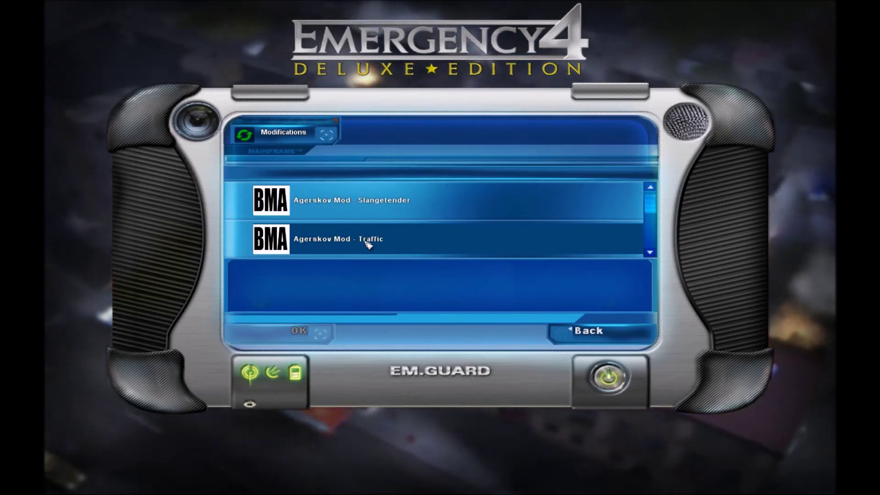
{"action": "left_click", "coordinate": [366, 244]}
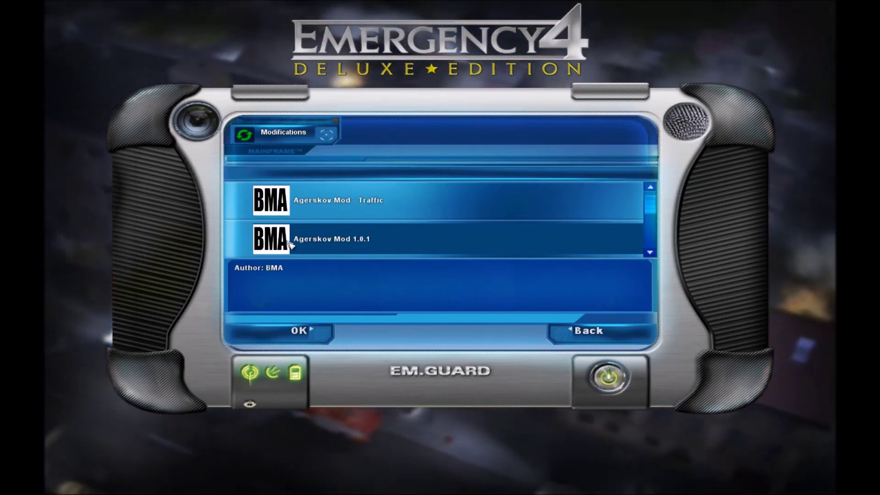
{"action": "left_click", "coordinate": [298, 340]}
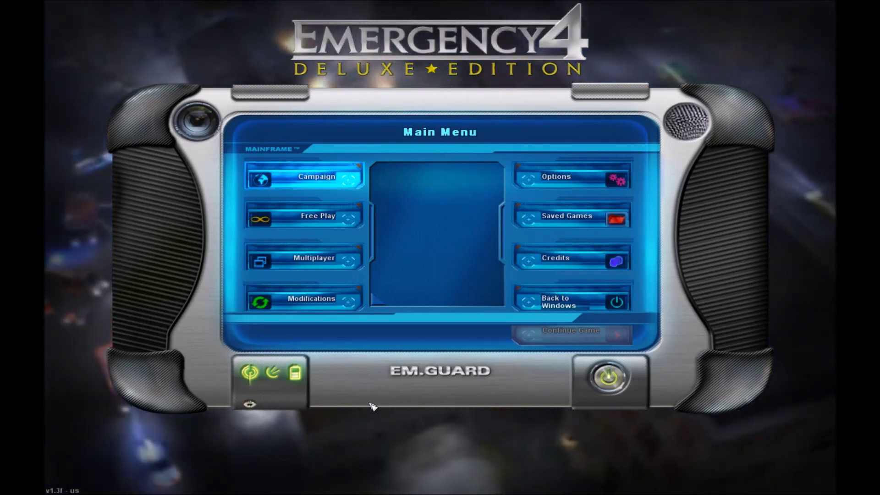
{"action": "left_click", "coordinate": [317, 216]}
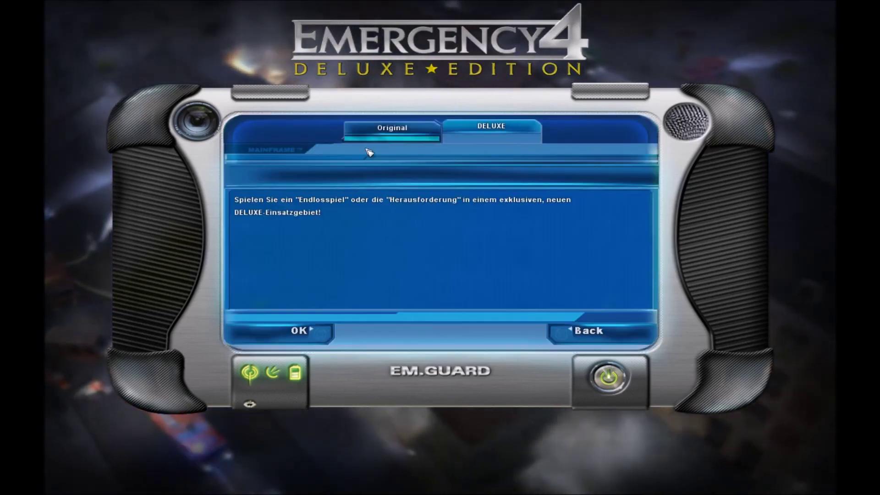
{"action": "left_click", "coordinate": [587, 339]}
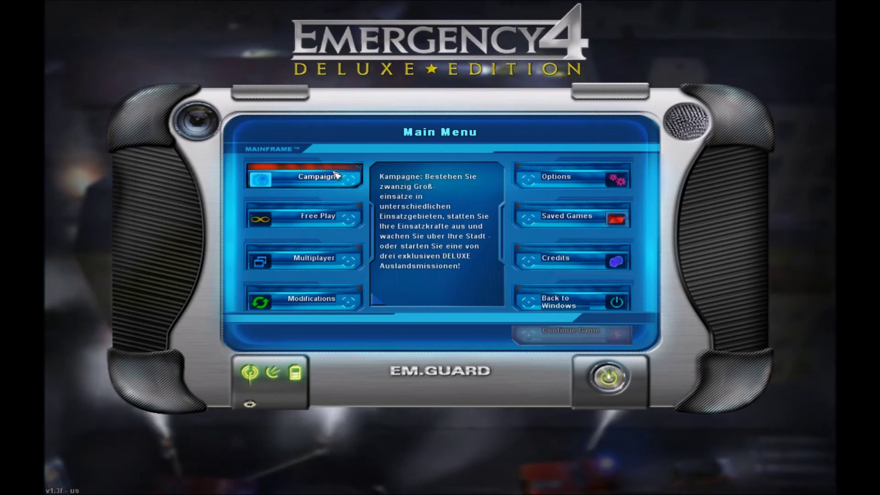
{"action": "left_click", "coordinate": [351, 178]}
{"action": "key", "text": "Escape"}
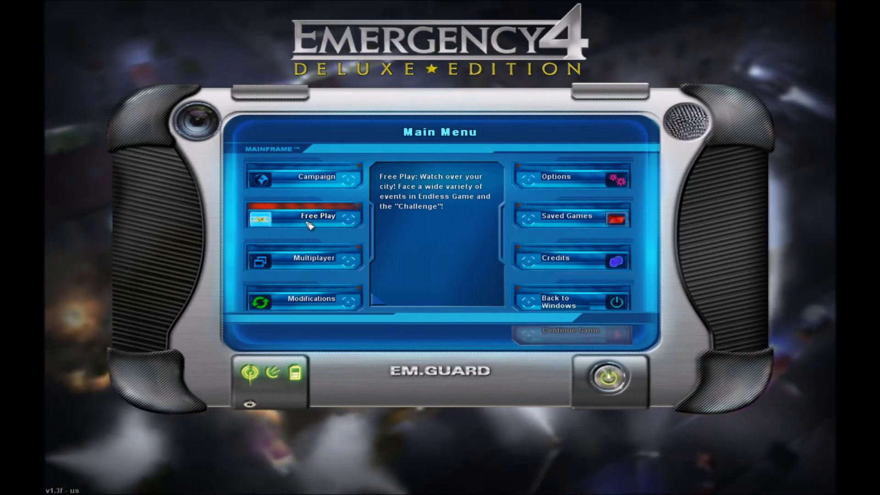
{"action": "left_click", "coordinate": [308, 223]}
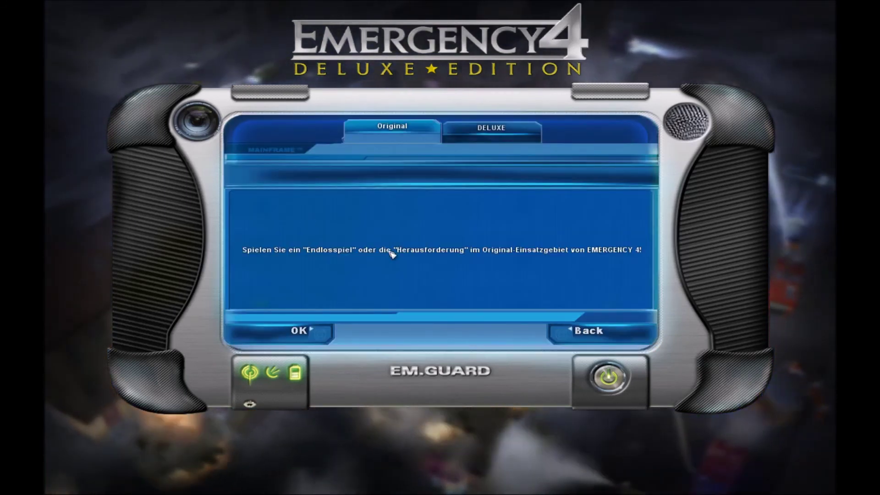
{"action": "left_click", "coordinate": [588, 338]}
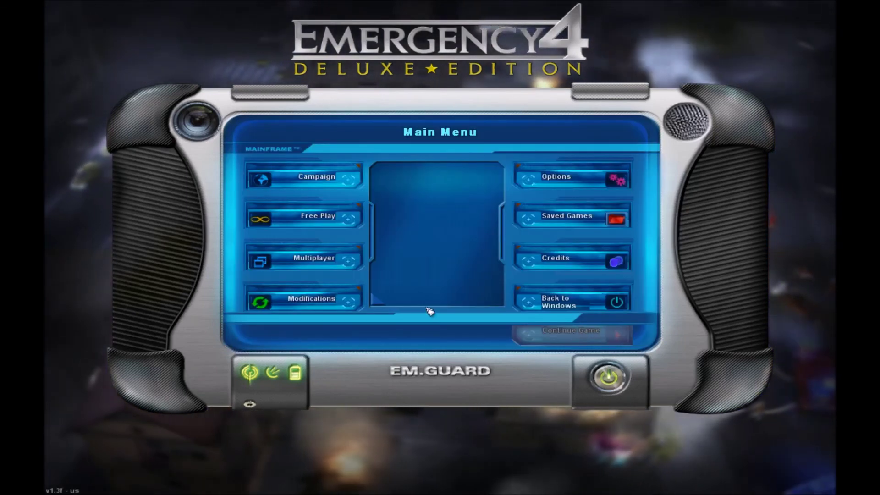